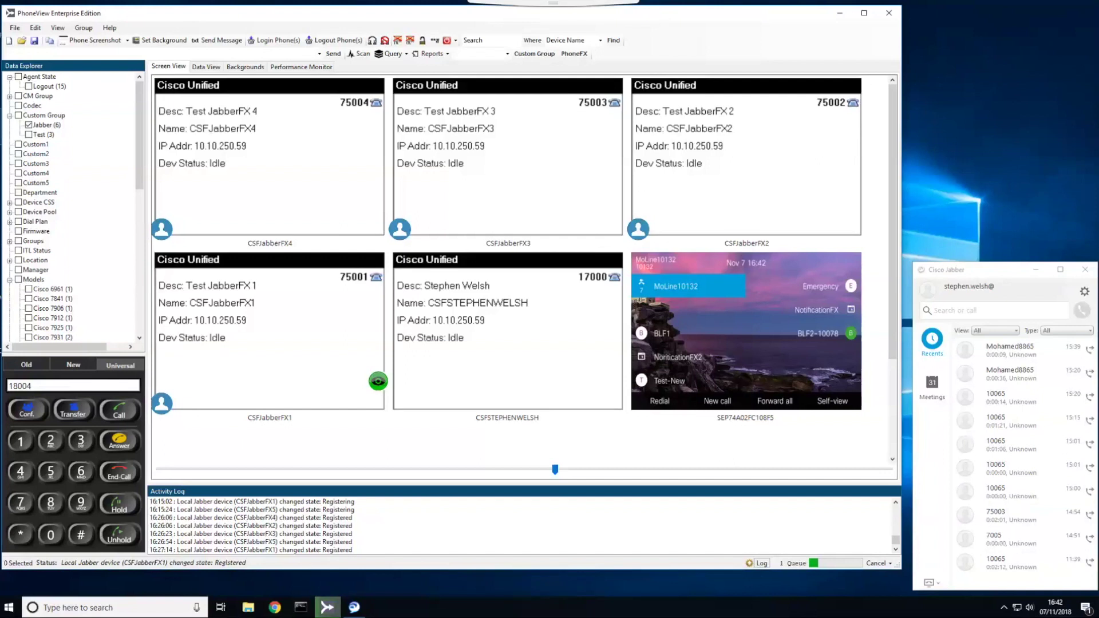
click(974, 273)
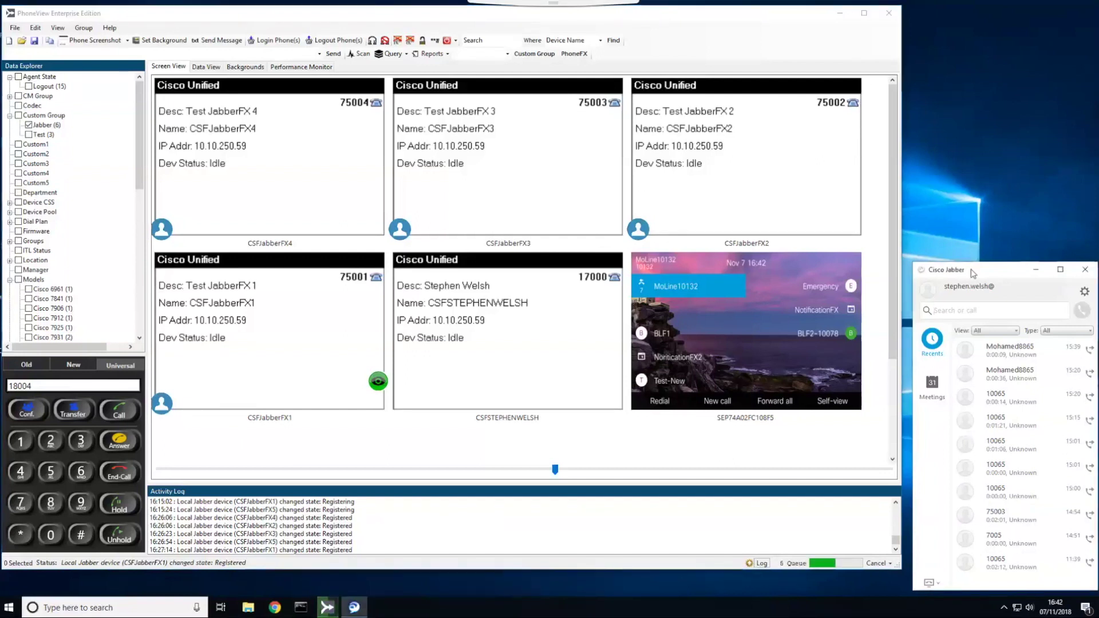
click(659, 21)
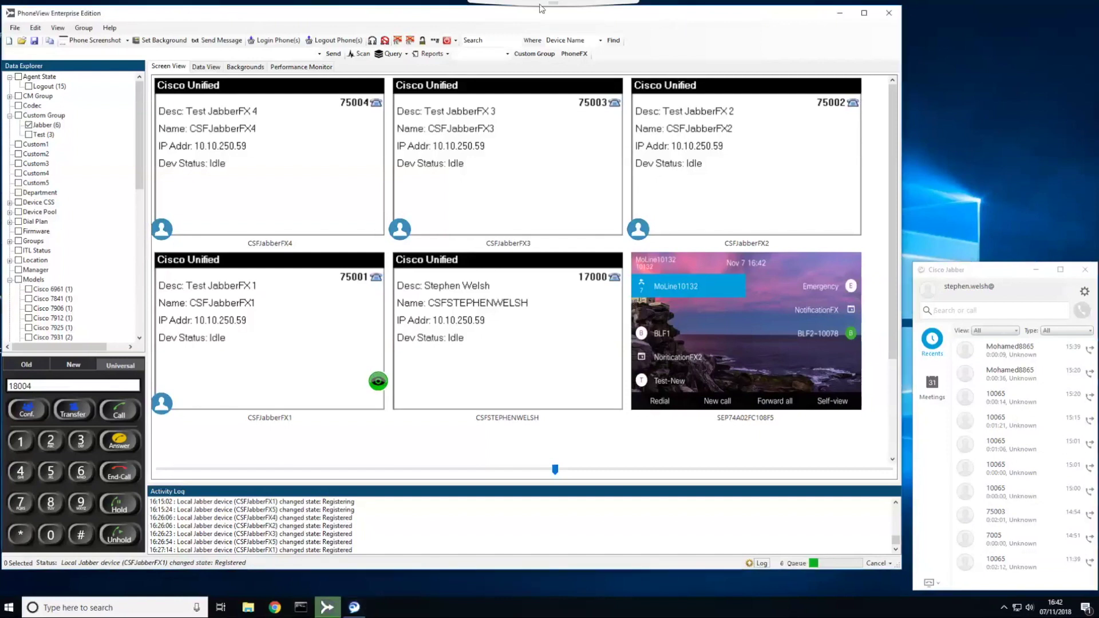
mouse_move(541, 8)
click(985, 270)
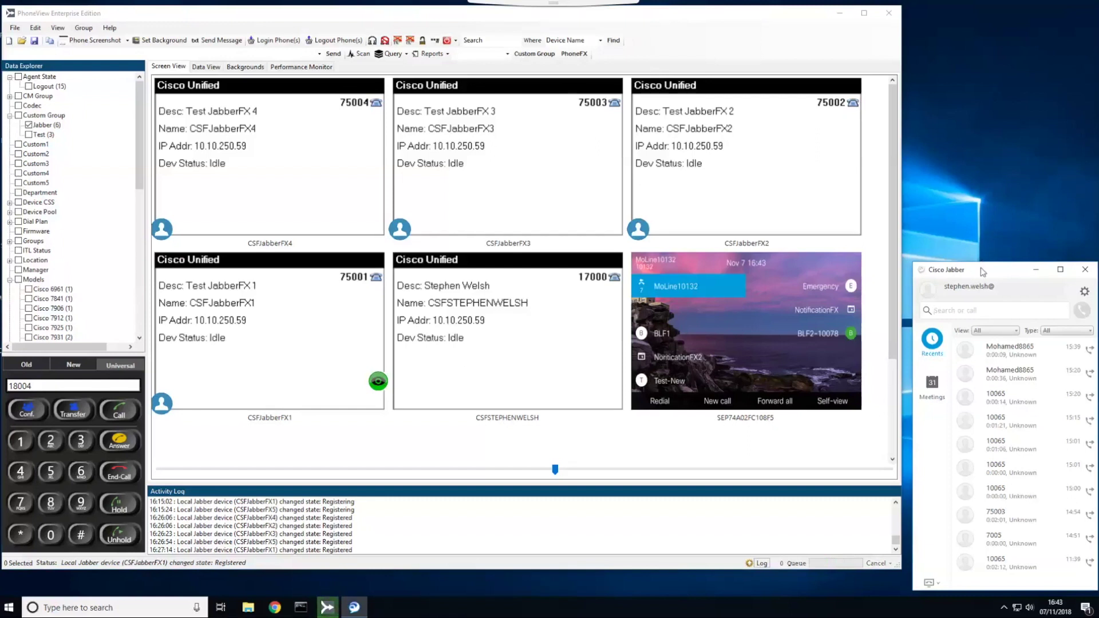
Step: Place a call from the personal Jabber device to the extension of desk phone SEP74A02FC108F5
click(525, 321)
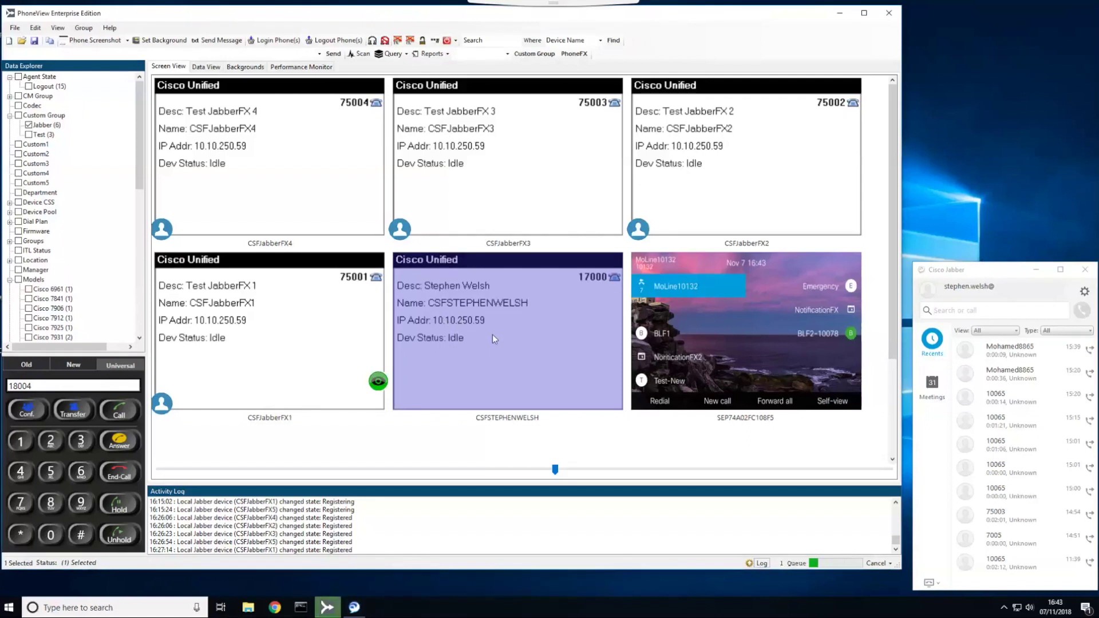
drag(38, 386, 5, 385)
text(10132)
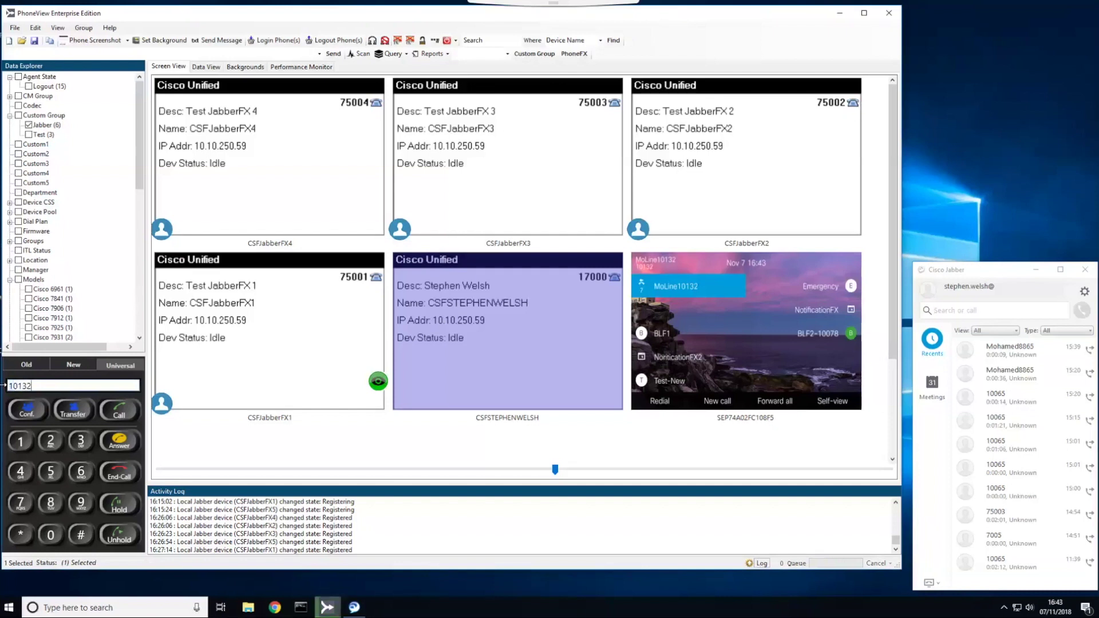
click(119, 411)
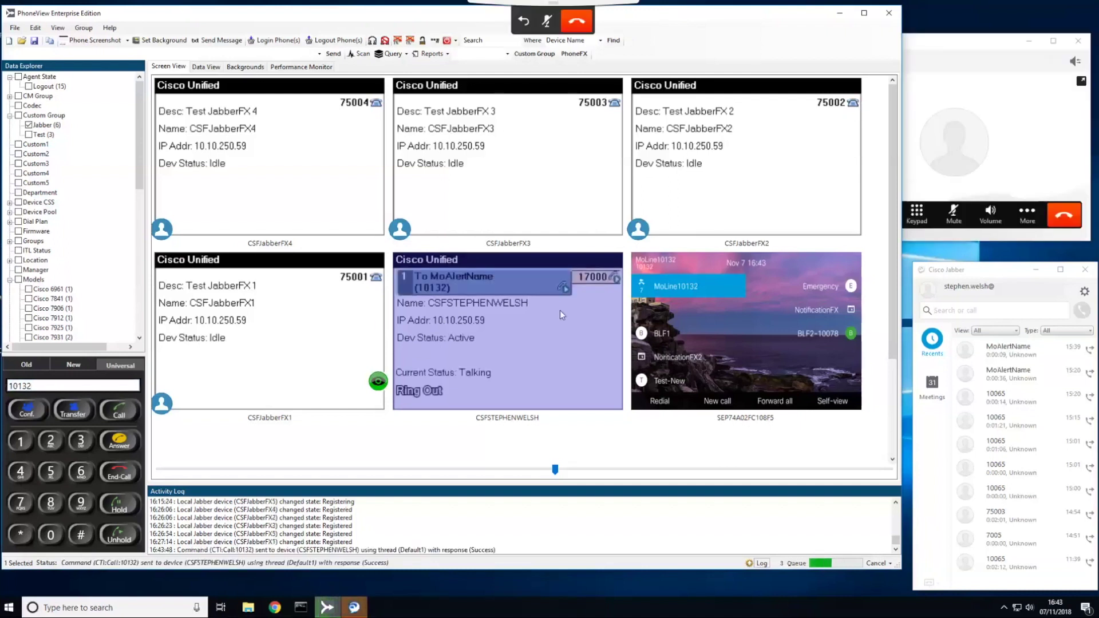
Step: Answer the incoming call on desk phone SEP74A02FC108F5 through remote phone control
click(709, 324)
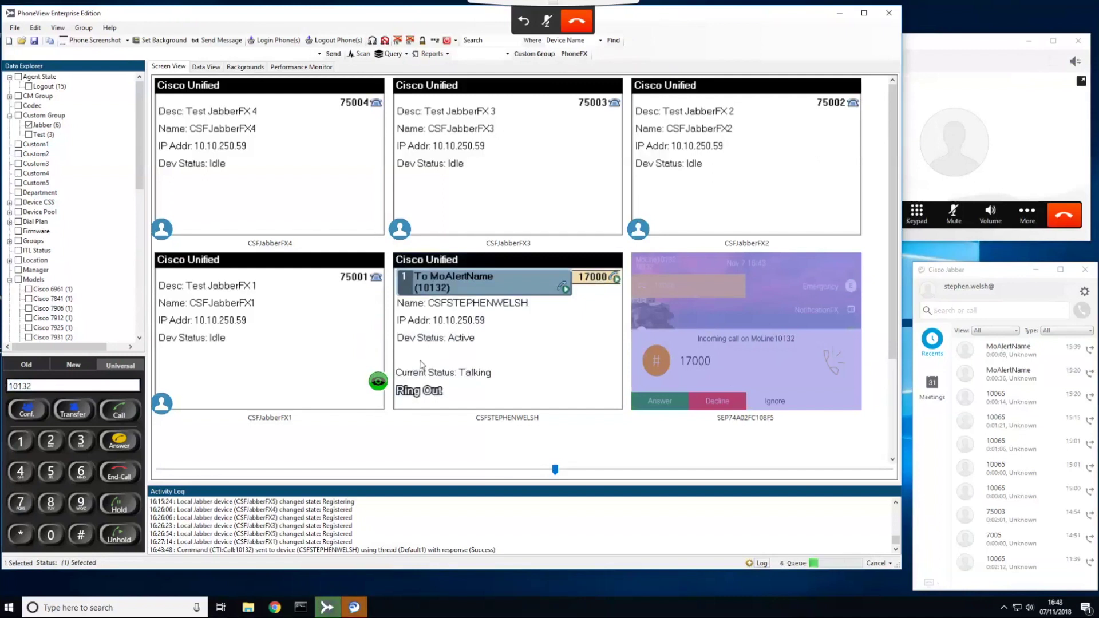
click(492, 355)
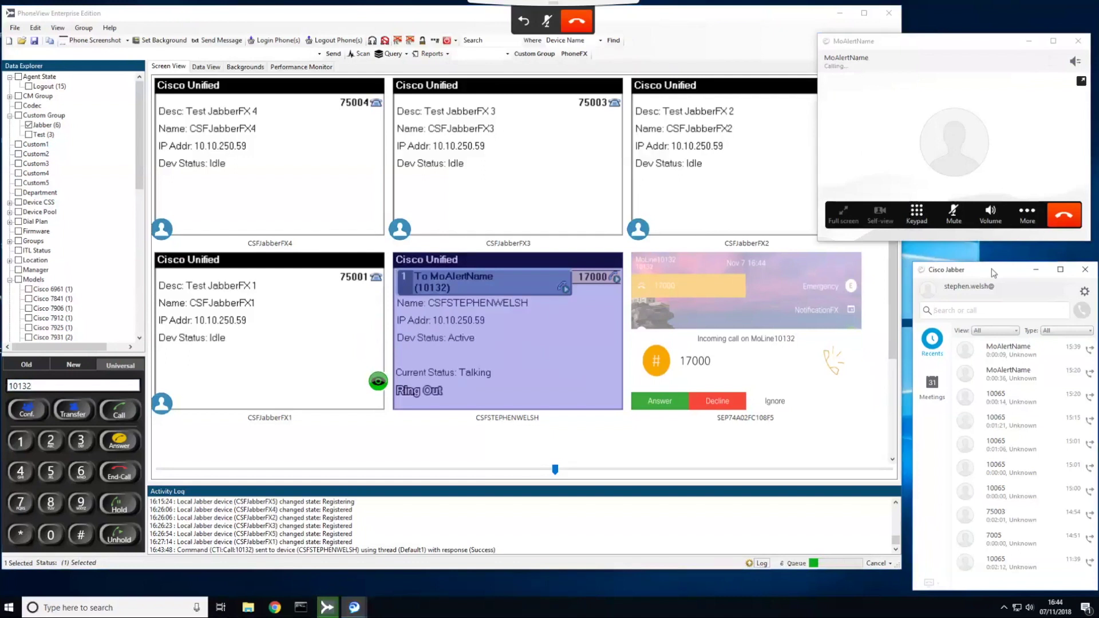
click(483, 318)
click(780, 312)
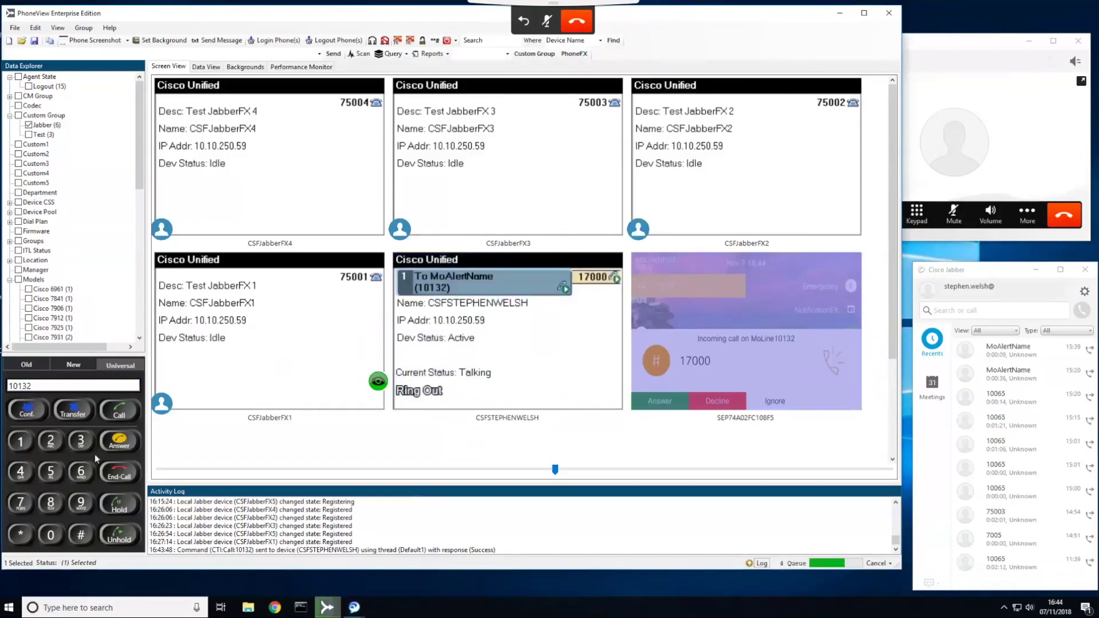
click(116, 445)
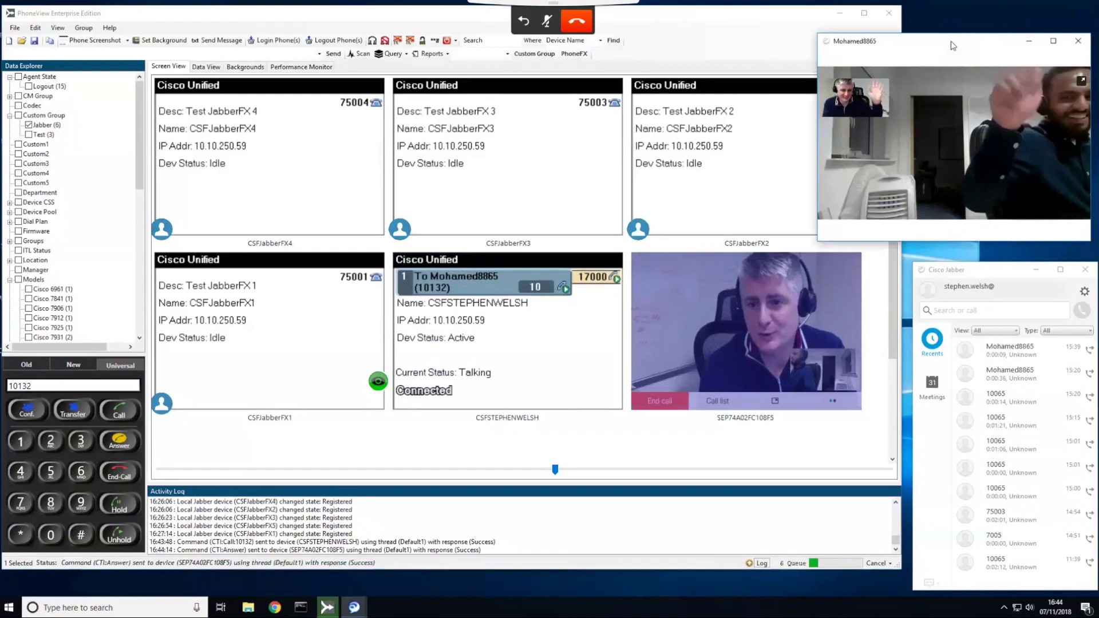
Step: Check the connected video call and end it from the personal Jabber device
mouse_move(890, 78)
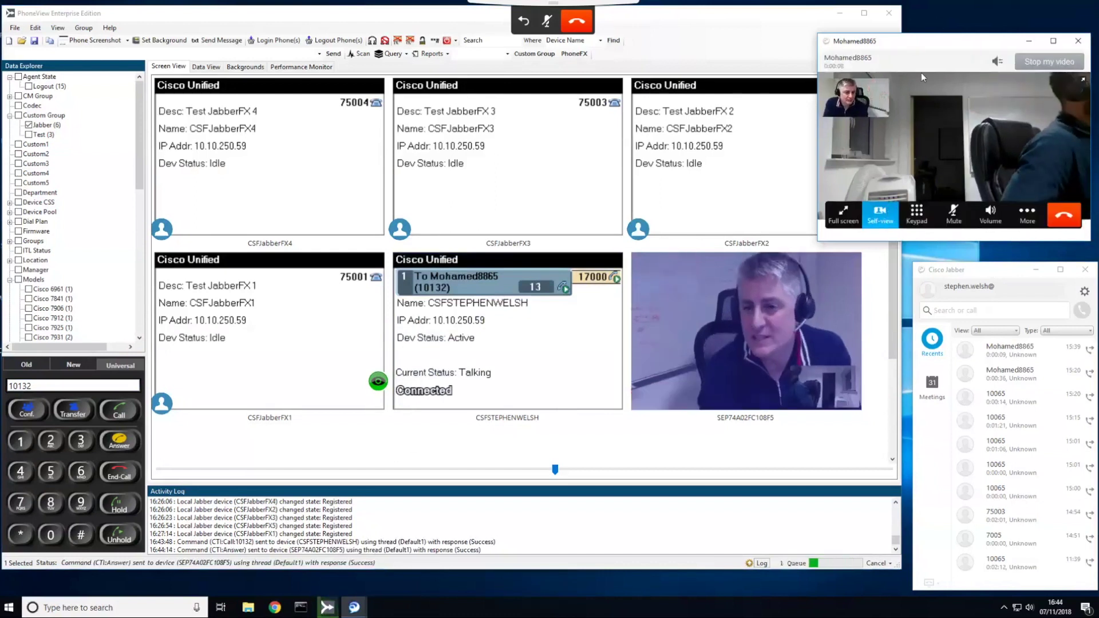
click(738, 319)
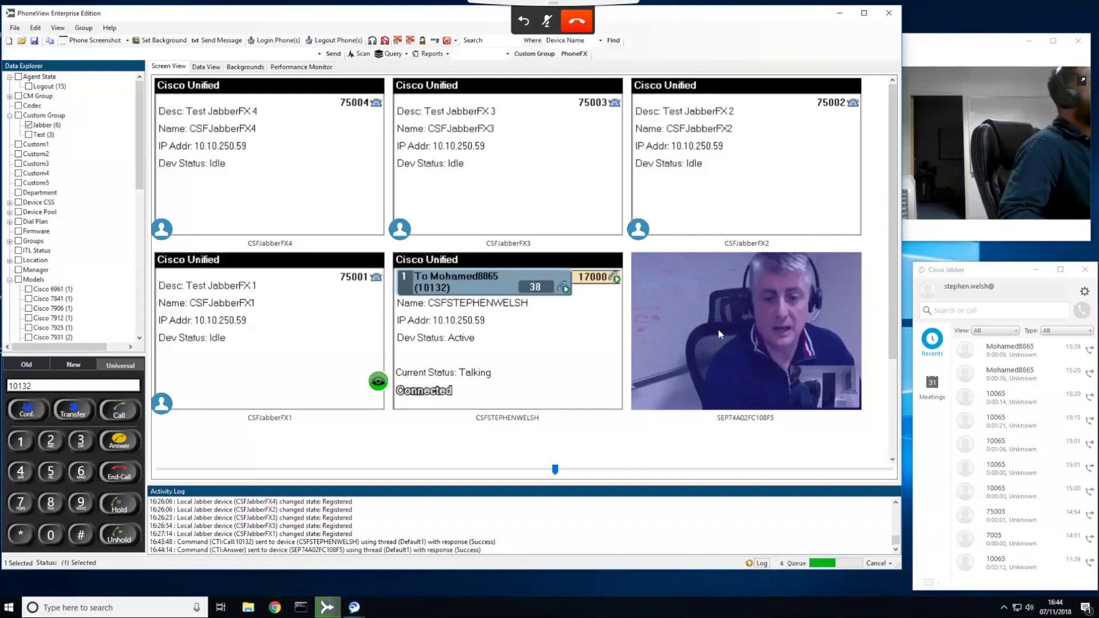
click(542, 313)
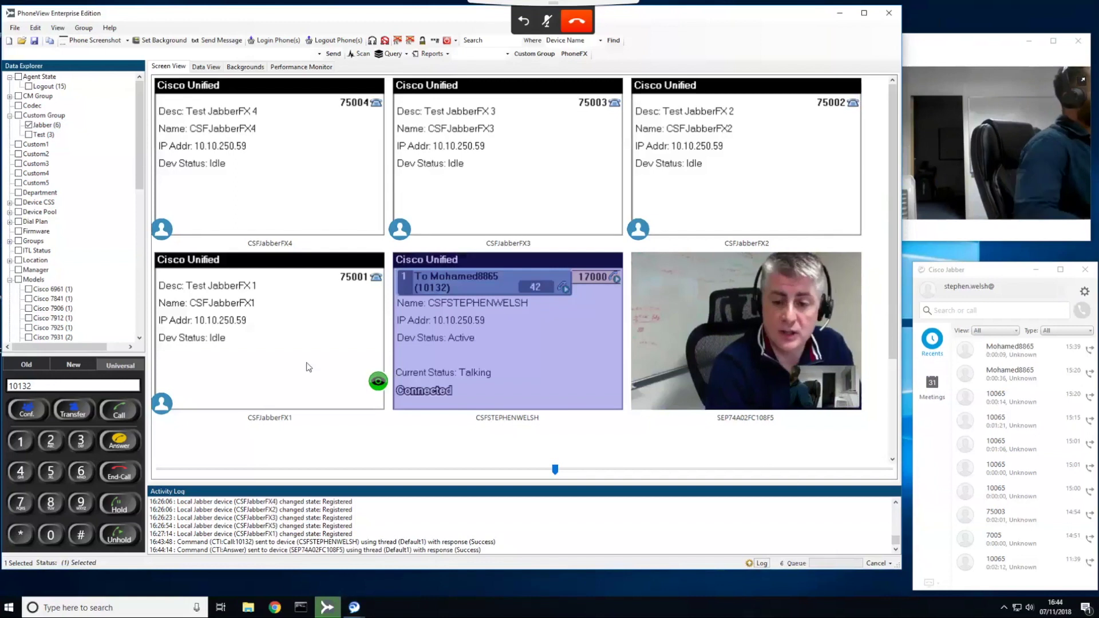
click(117, 474)
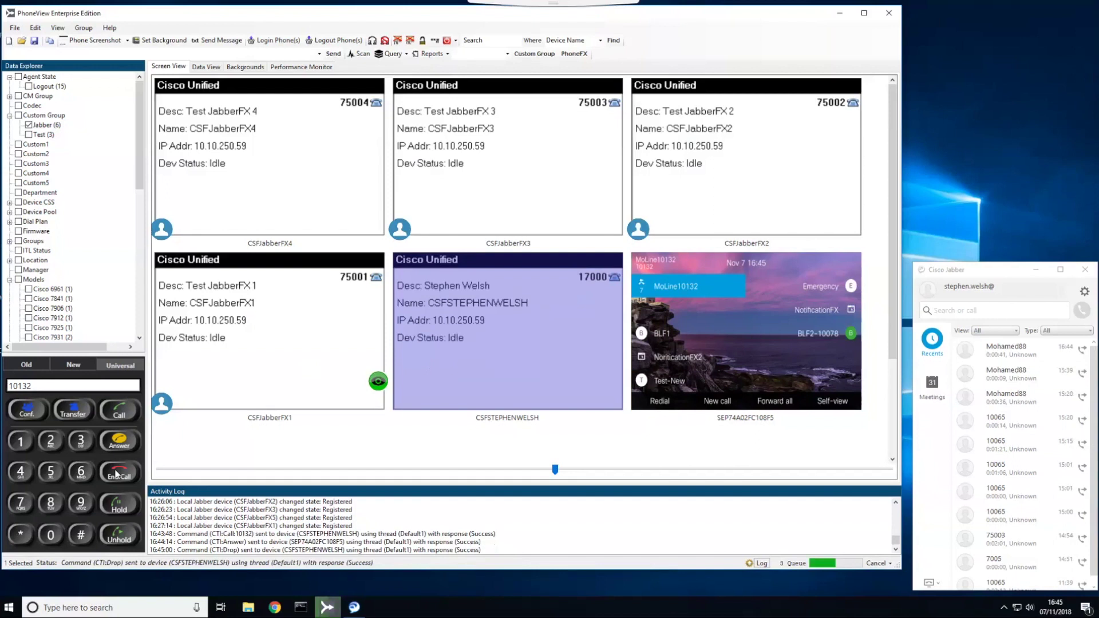
Step: Close the Cisco Jabber window, bring it back up and exit the application
click(978, 275)
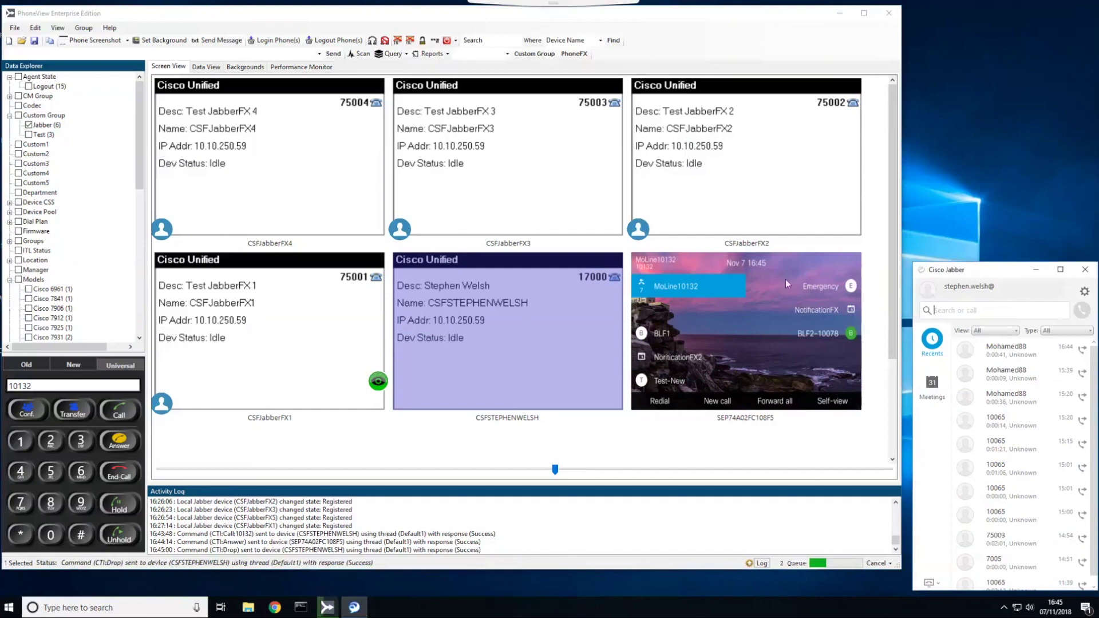
click(1085, 270)
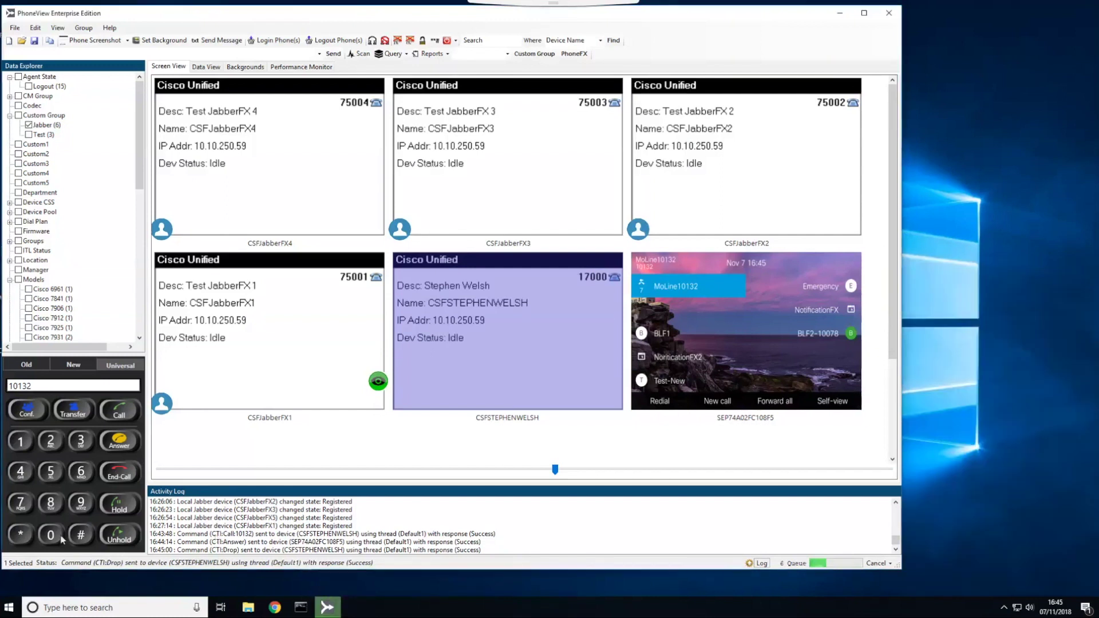
click(9, 609)
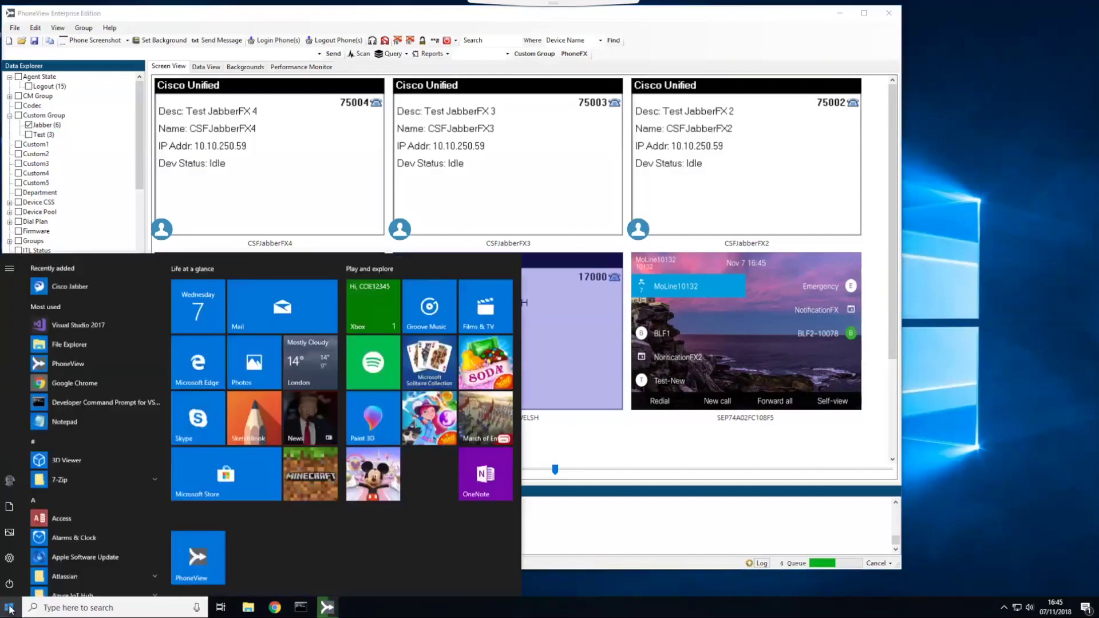
click(71, 287)
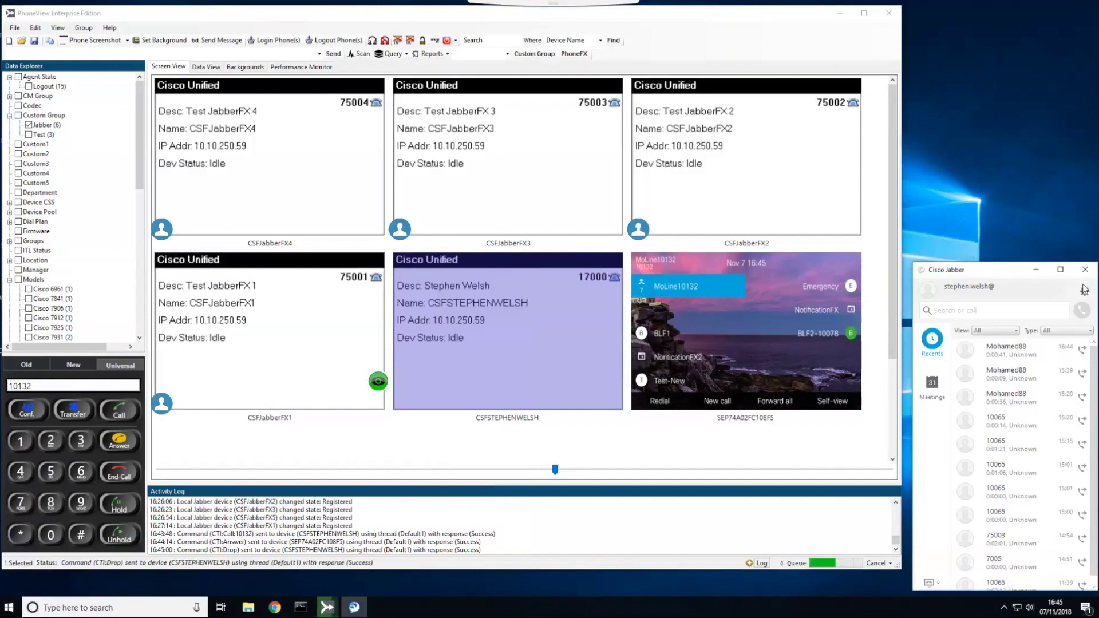
click(1089, 293)
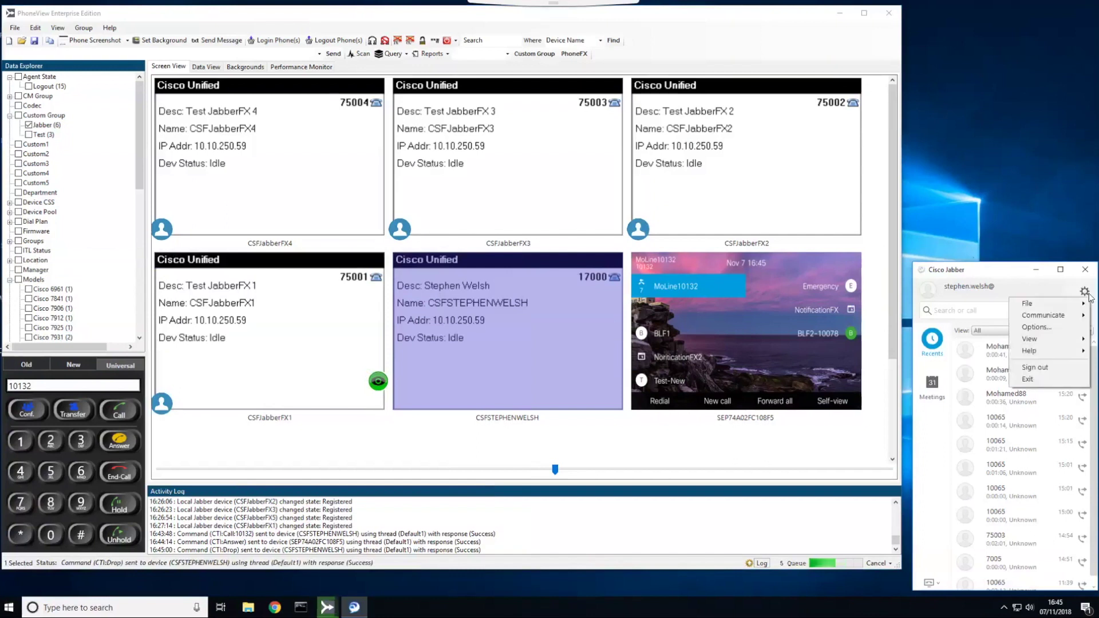
click(1040, 381)
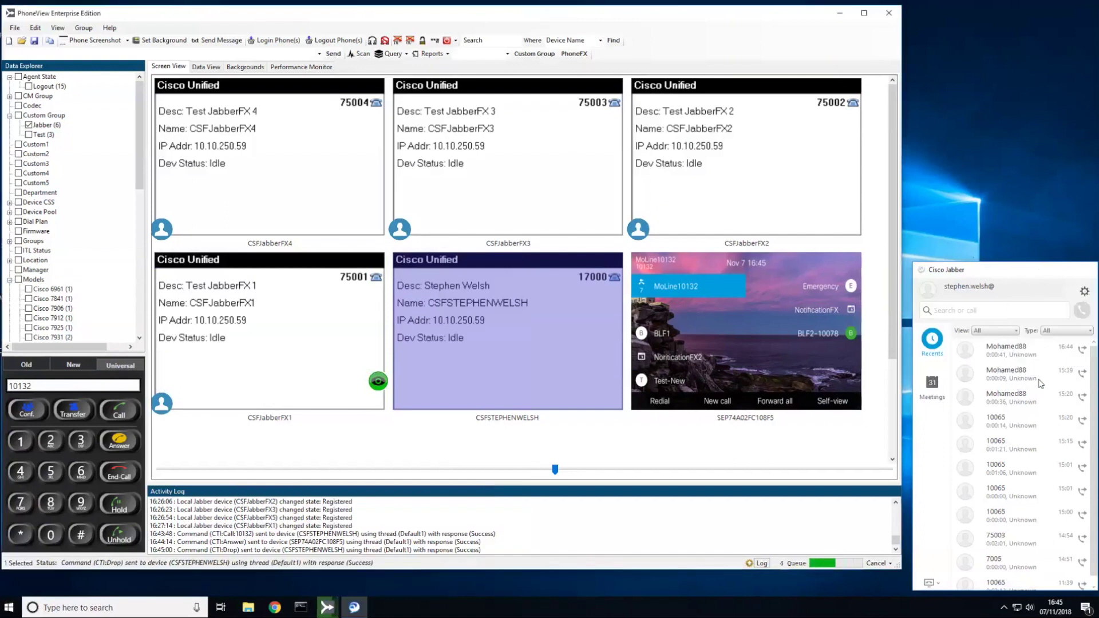
Step: Relaunch Cisco Jabber and sign out of the account
click(492, 337)
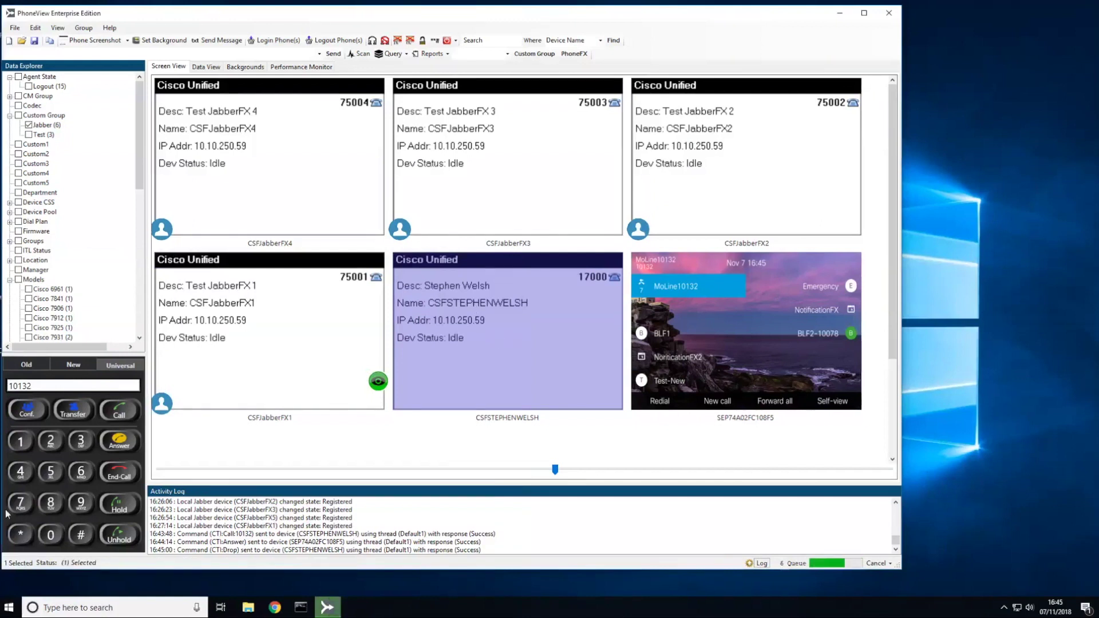
click(11, 608)
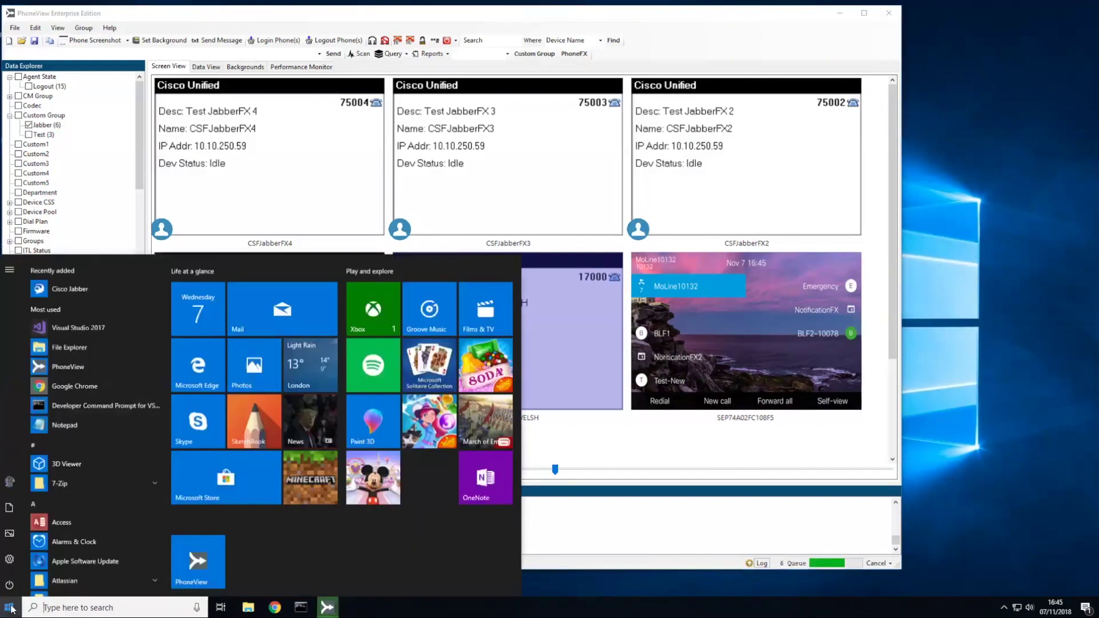
click(61, 289)
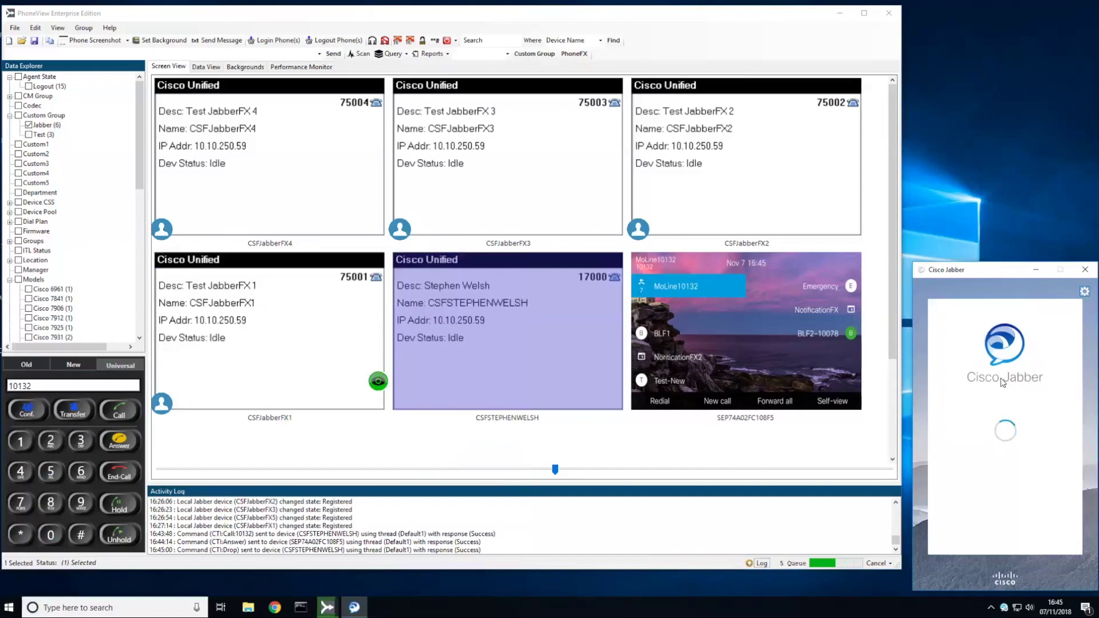
click(1084, 293)
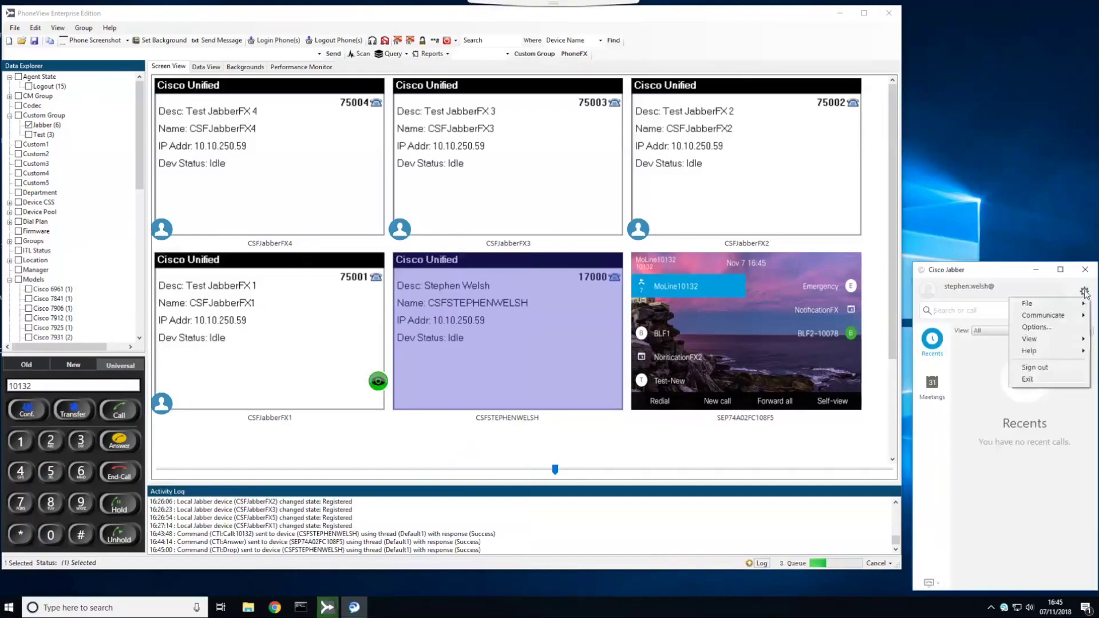
click(1035, 367)
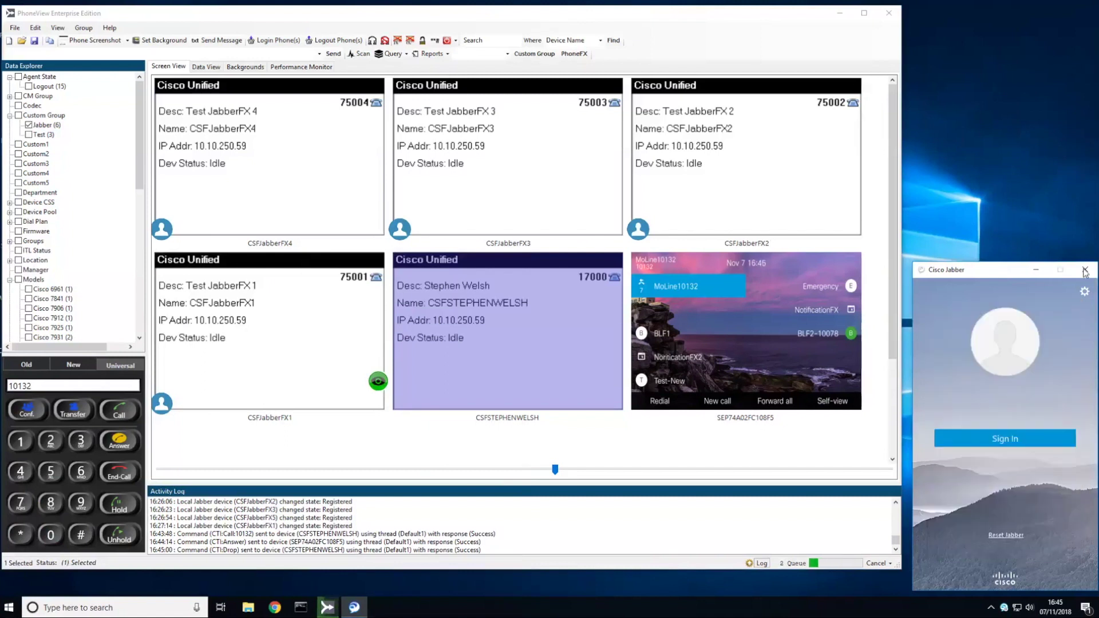
Step: Close the Cisco Jabber sign-in window and quit the client still running in the background
click(1085, 269)
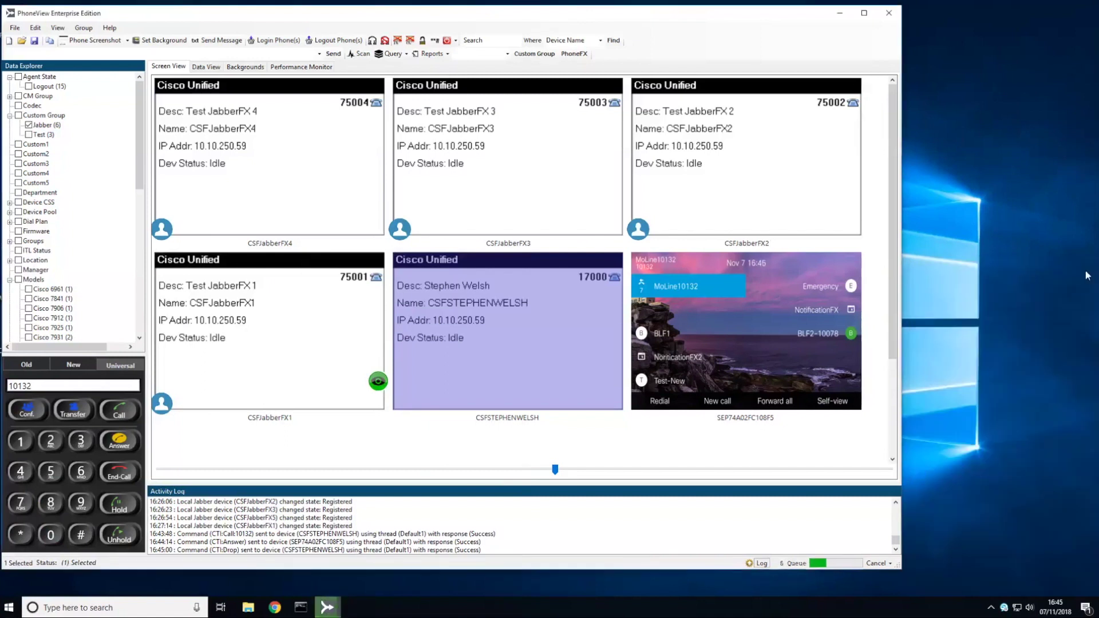
click(1005, 608)
right_click(1006, 609)
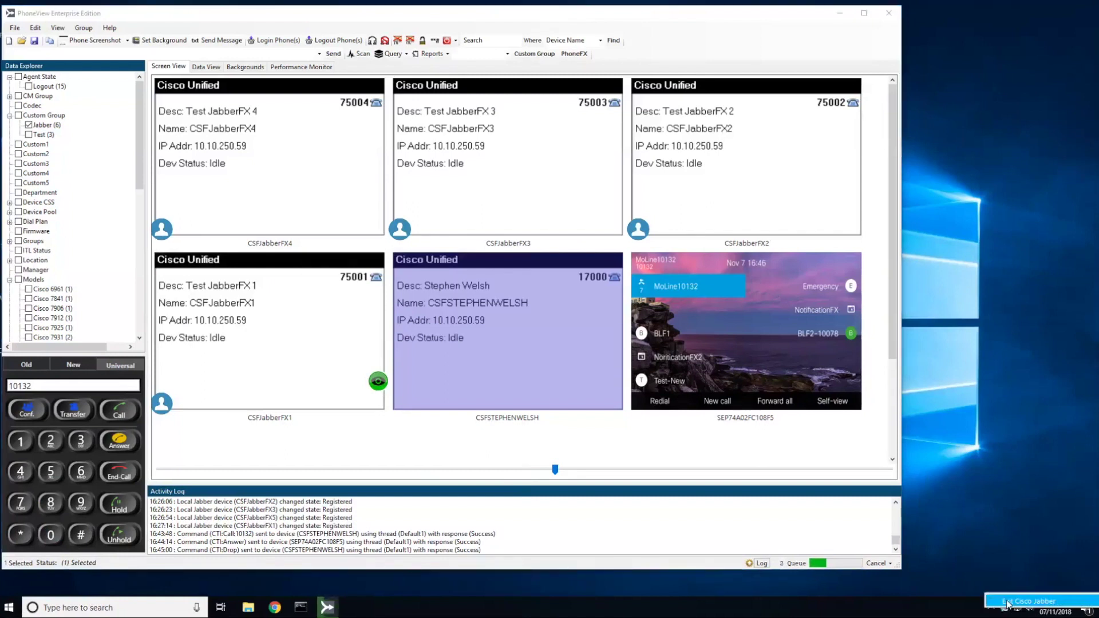
click(1025, 602)
Step: Register the personal Jabber device directly in PhoneView using its Register command
click(462, 327)
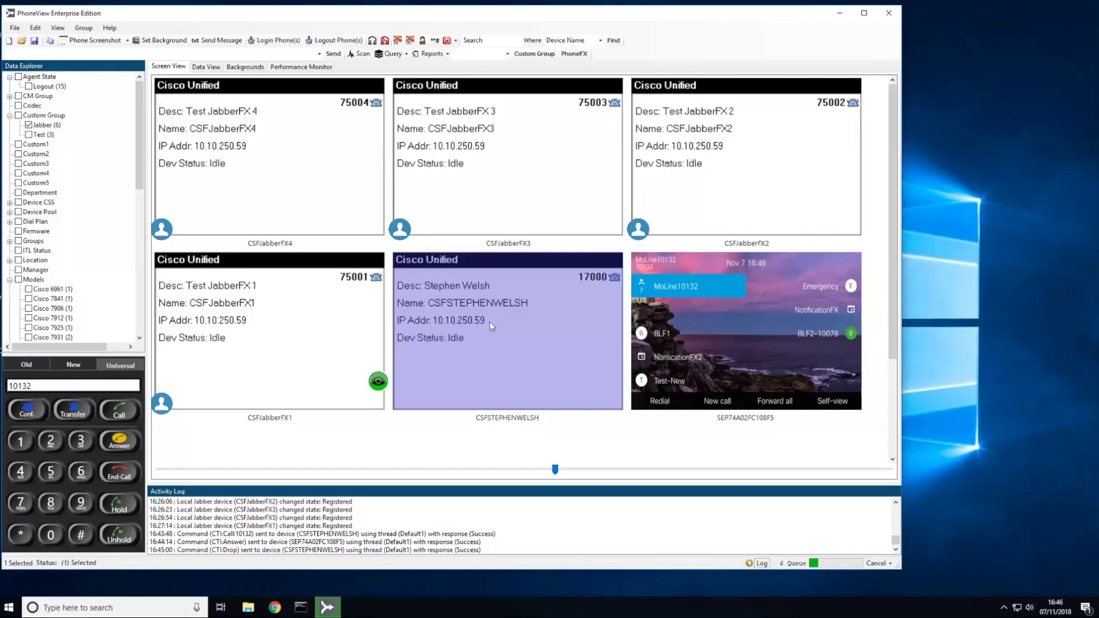
right_click(490, 324)
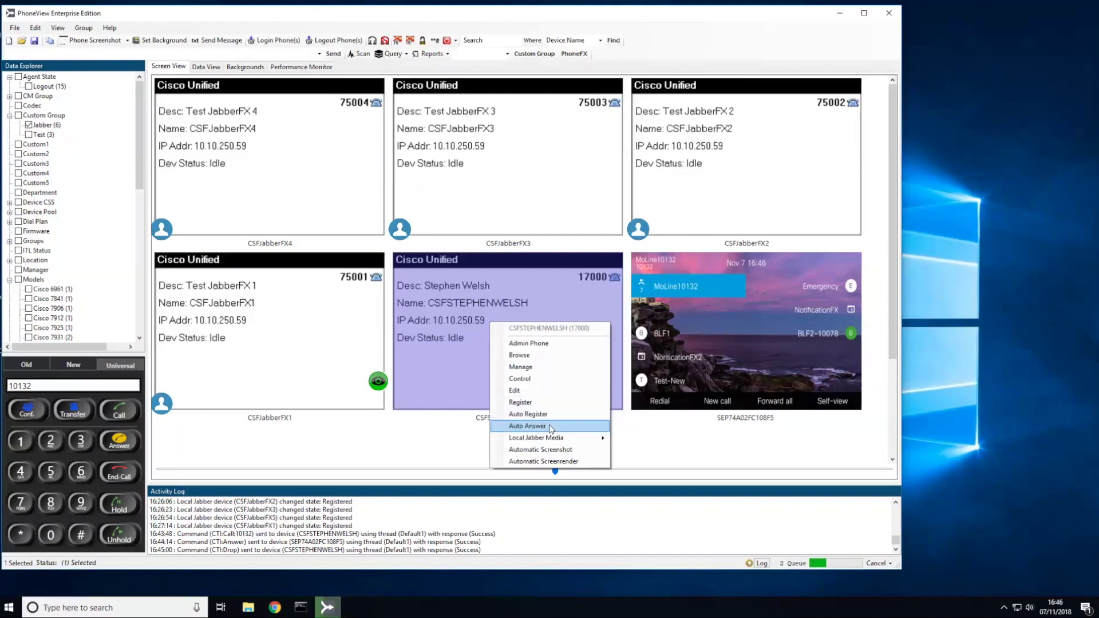
mouse_move(574, 442)
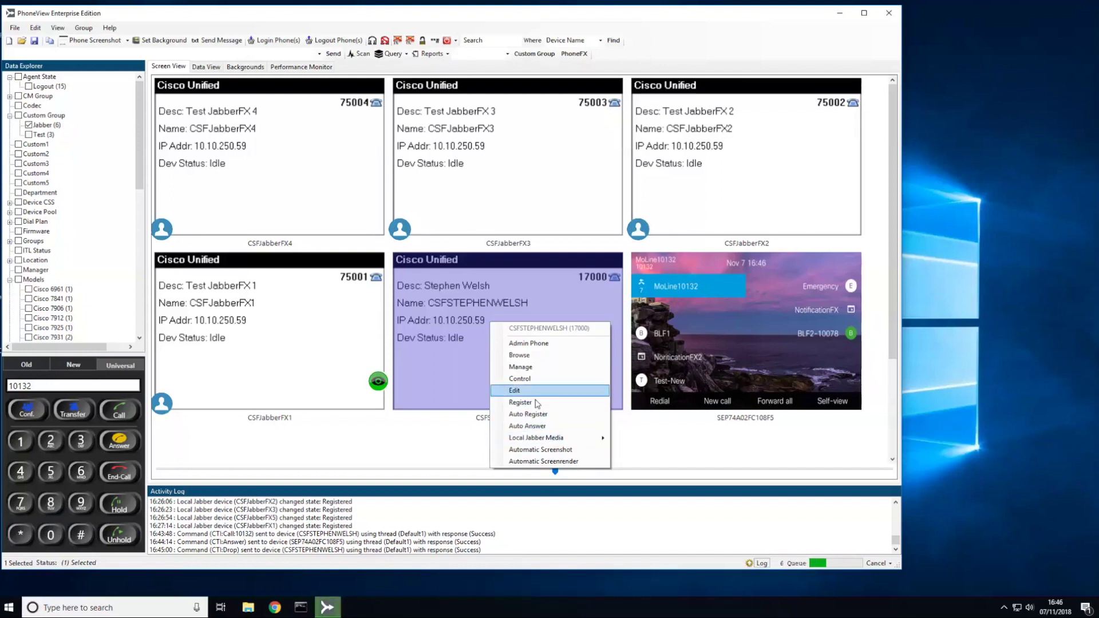
click(522, 404)
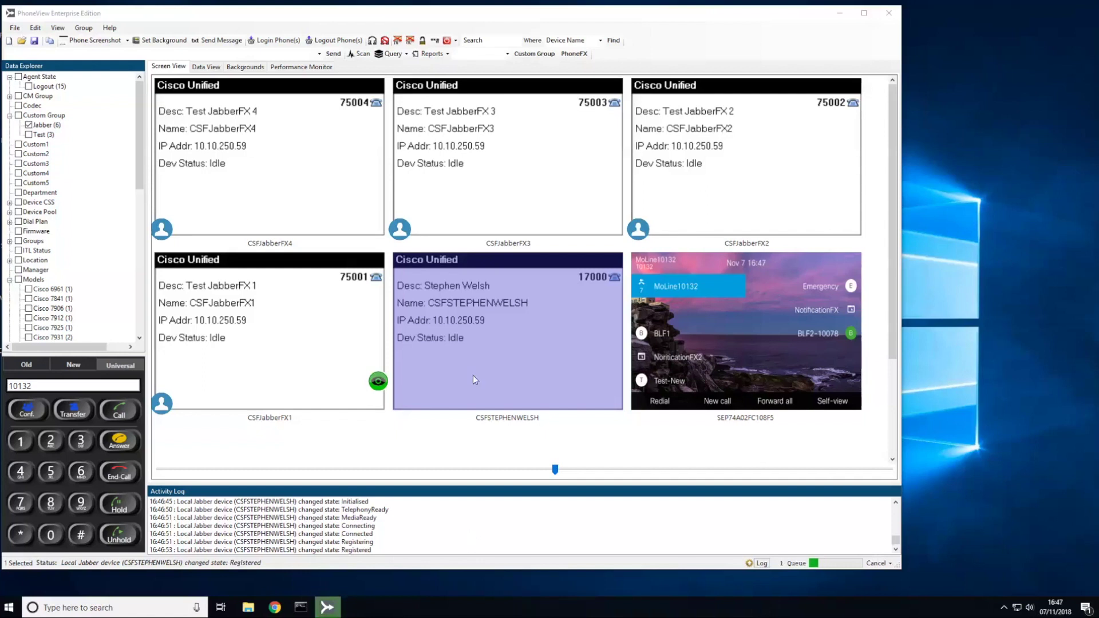
Step: Test the registered personal Jabber device by starting and dropping calls without a number, and start one on CSFJabberFX3
click(517, 341)
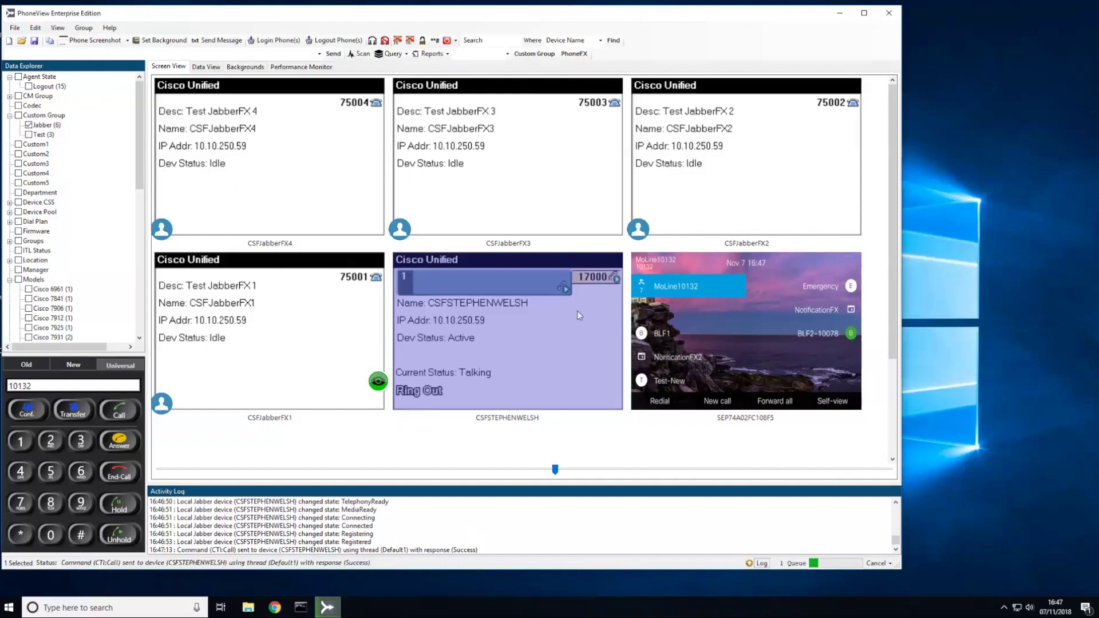
click(545, 337)
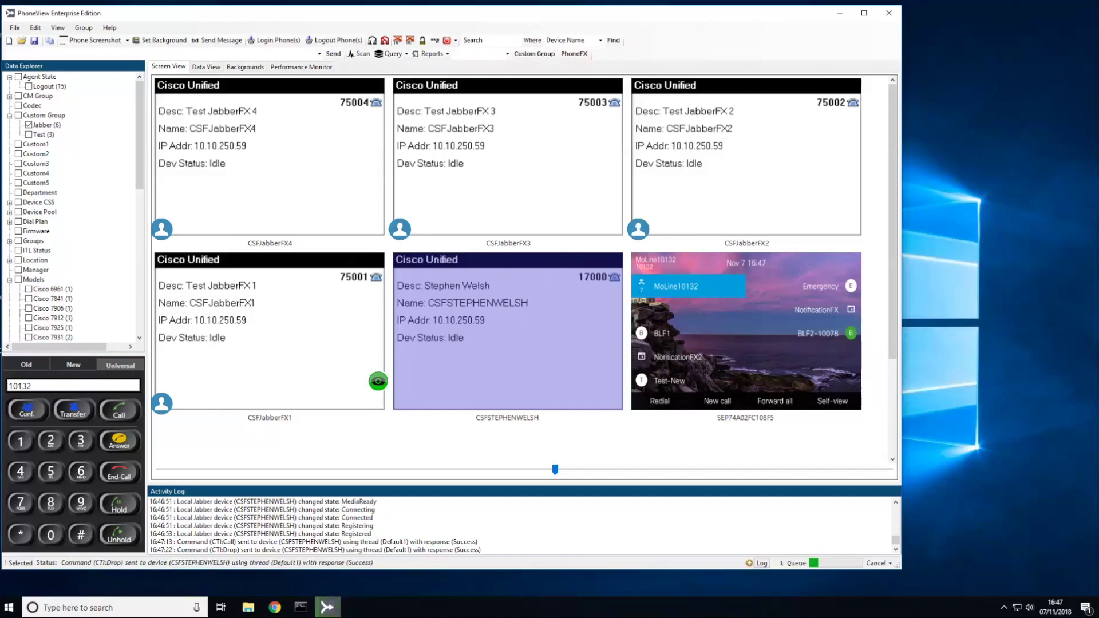
click(525, 337)
key(Return)
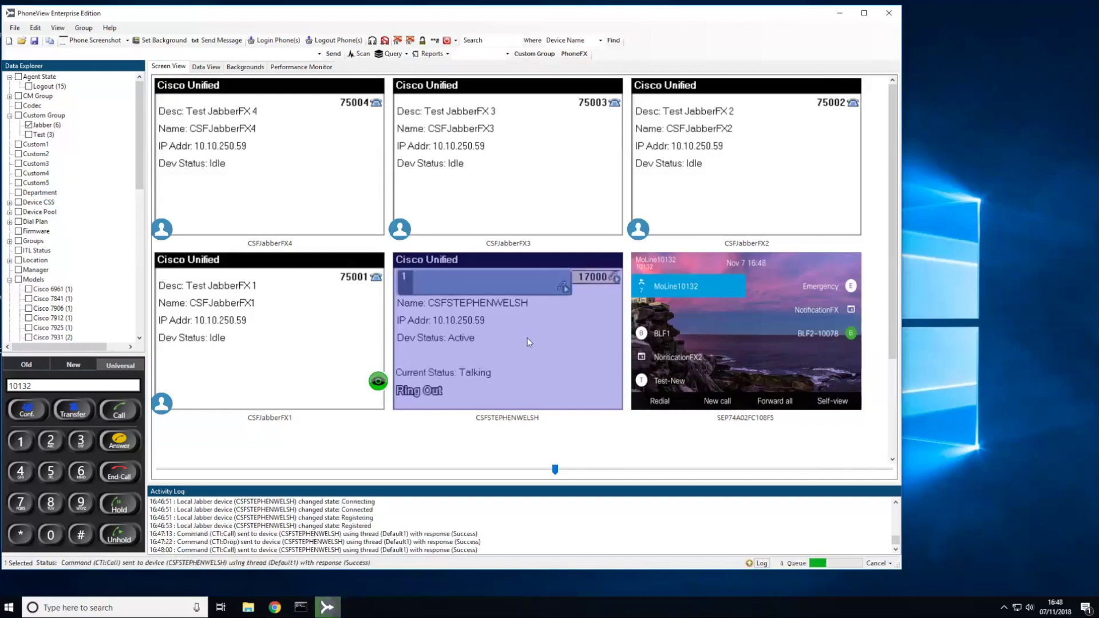
click(527, 338)
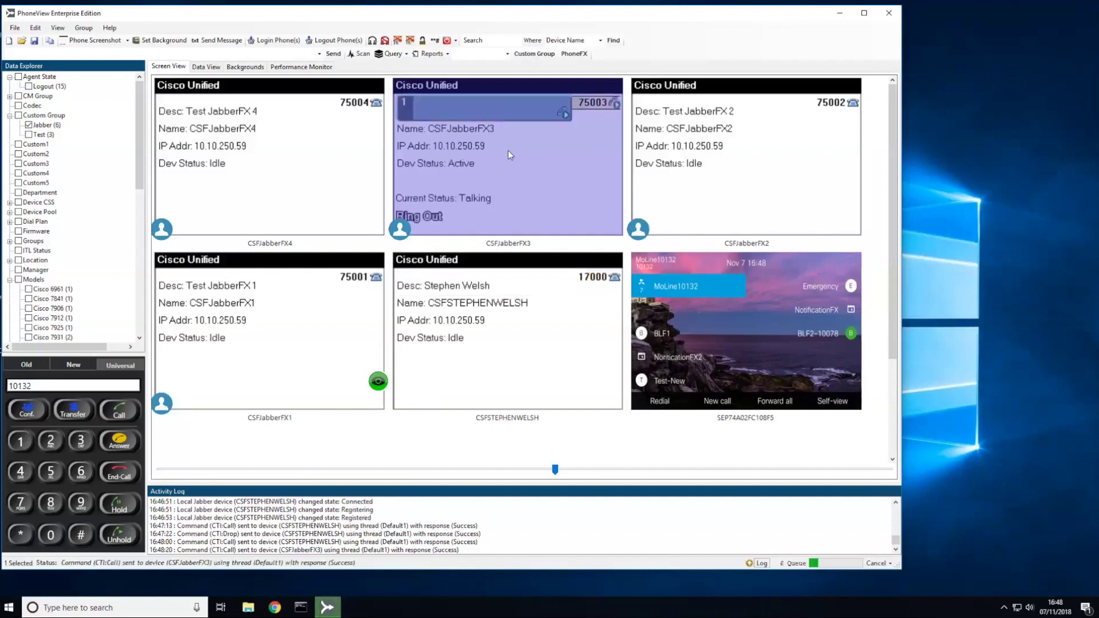
Step: Call the desk phone's already entered extension from CSFJabberFX3, check the desk phone SEP74A02FC108F5, and drop the call from CSFJabberFX3
click(123, 412)
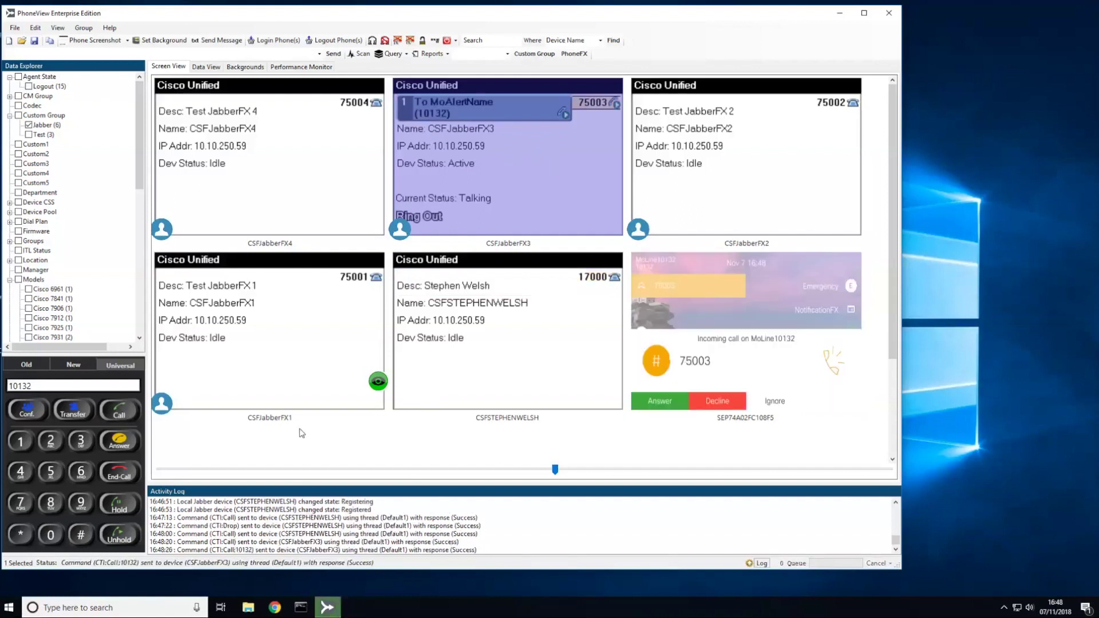
click(741, 303)
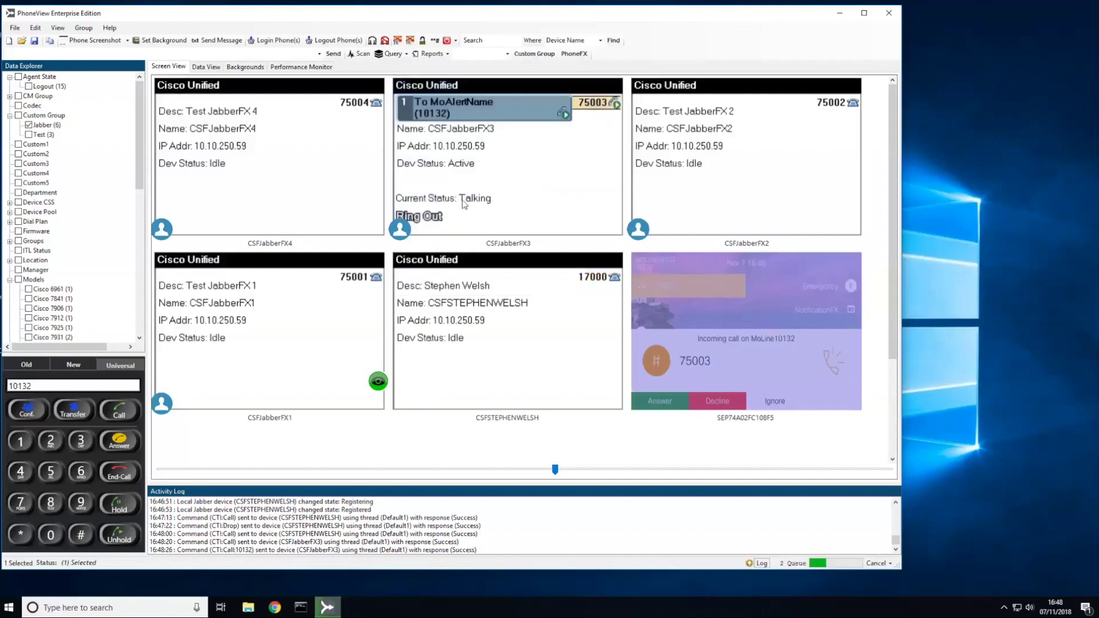
click(532, 164)
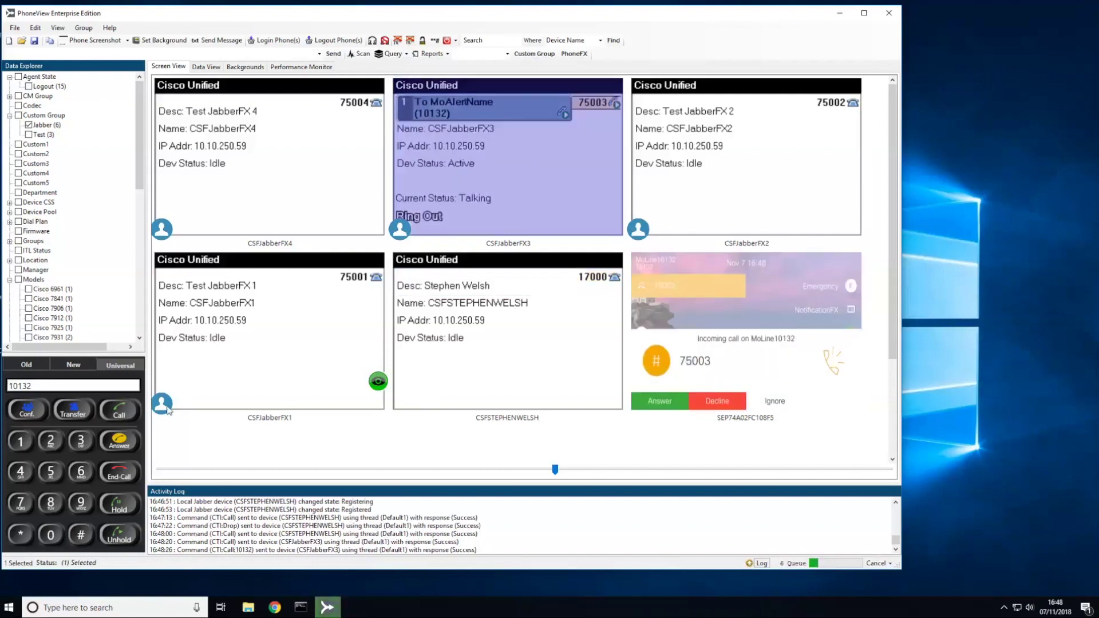
click(119, 474)
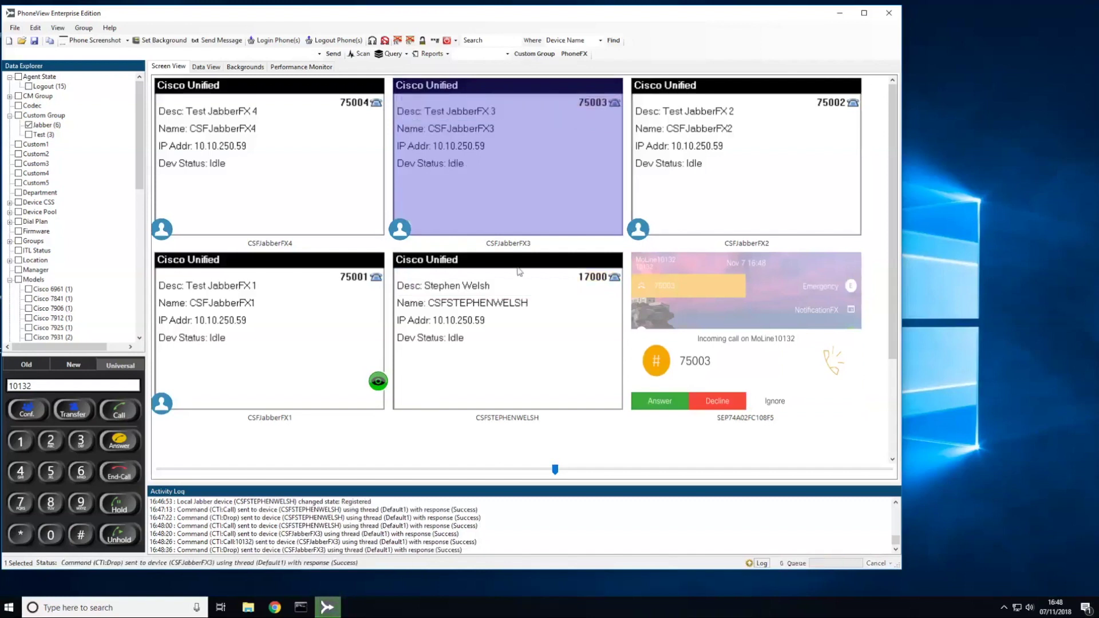
Step: Call the same extension from the personal Jabber device and answer the call on the desk phone SEP74A02FC108F5
click(482, 350)
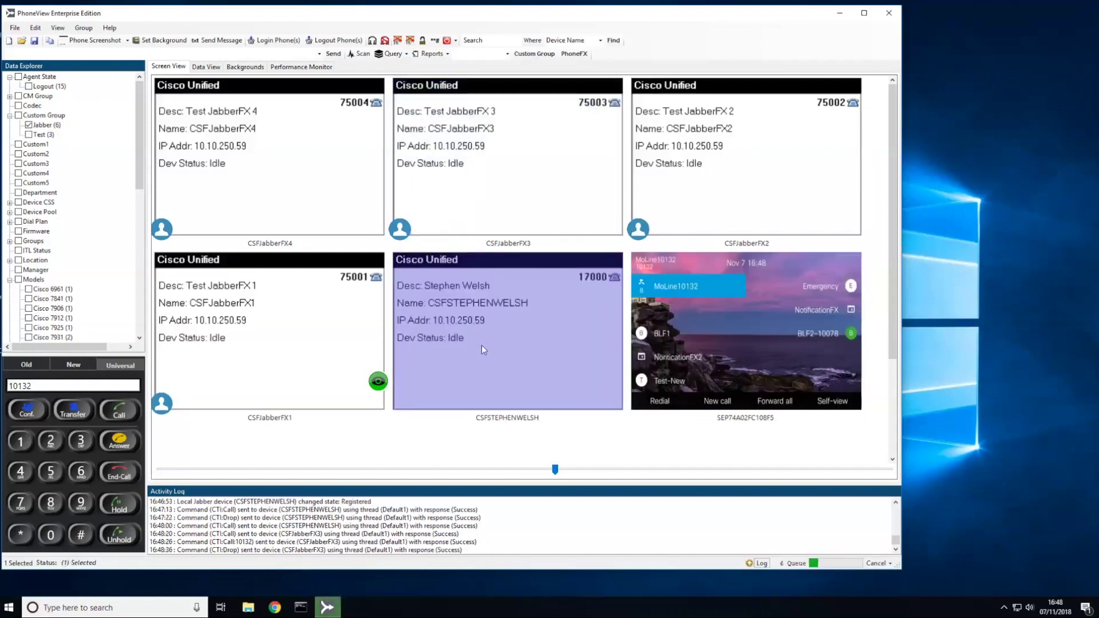
click(123, 411)
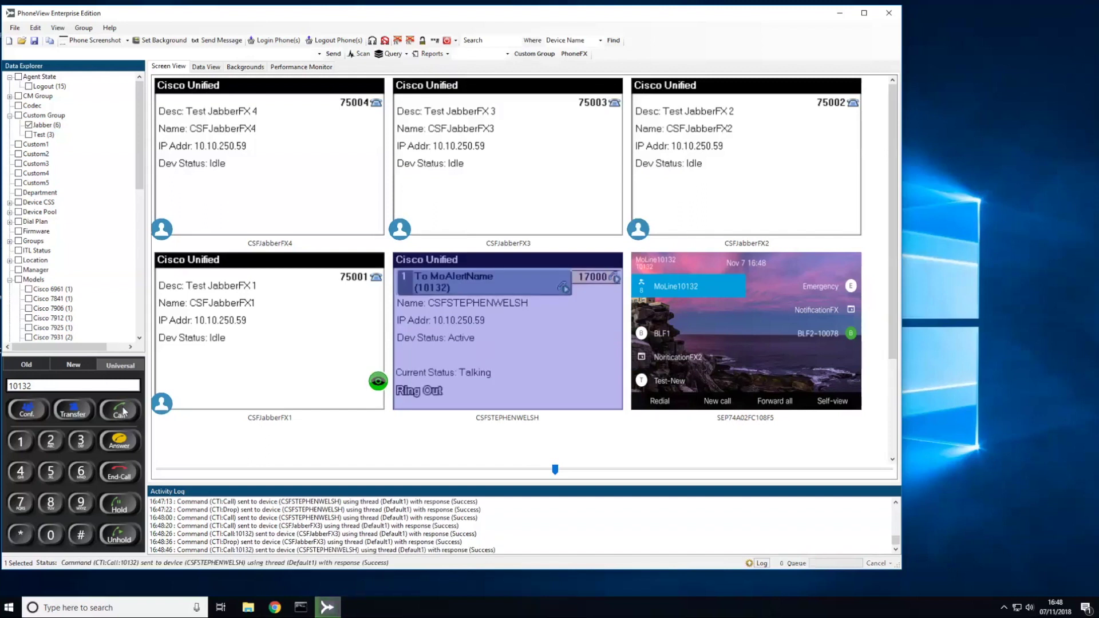
click(747, 340)
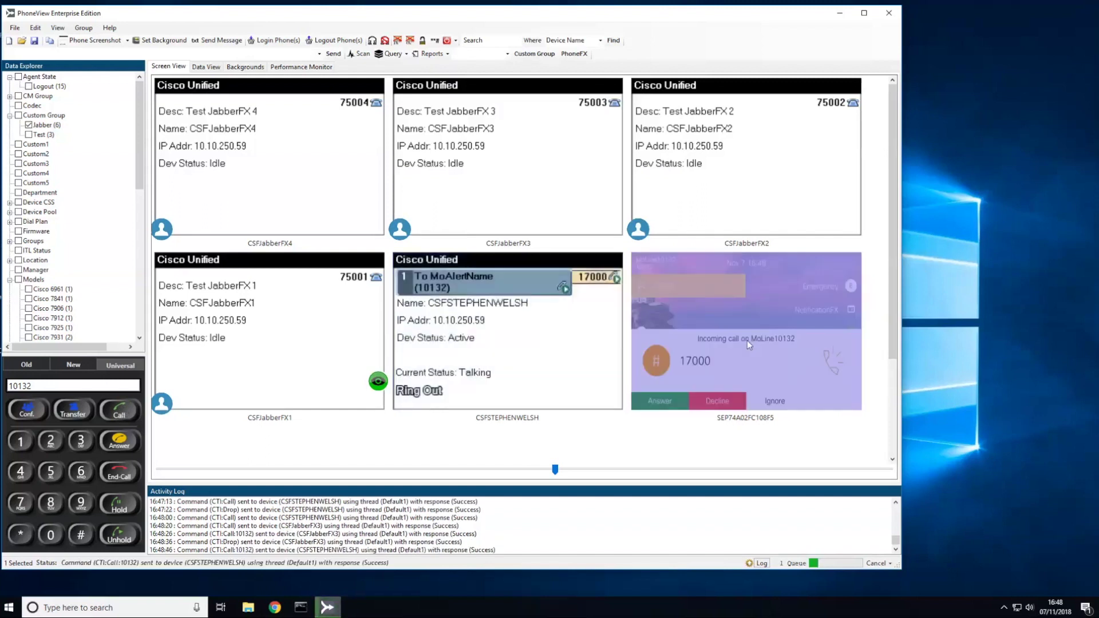
click(118, 441)
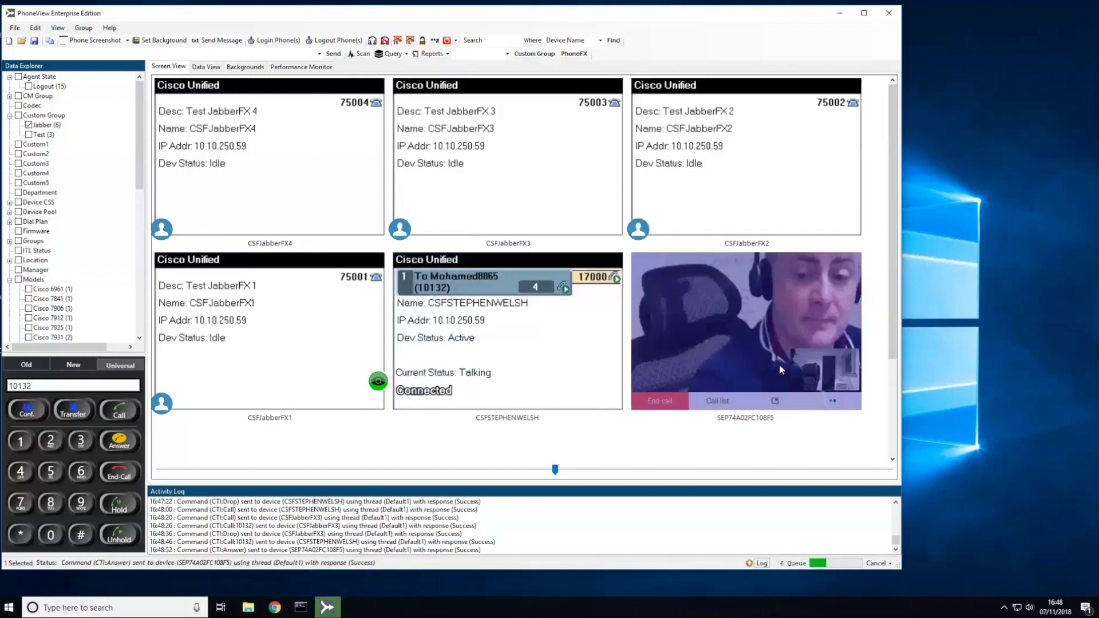
Step: Switch the personal device's Local Jabber Media to the VMware Virtual USB Video Device with speakers and microphone during the connected call
click(751, 352)
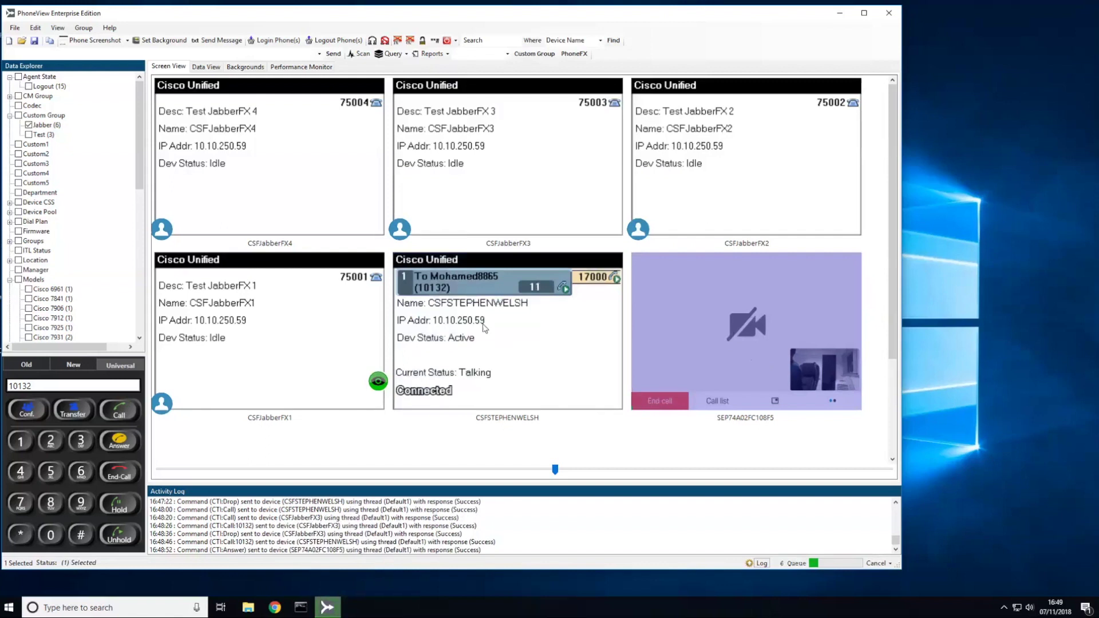
click(575, 322)
click(744, 339)
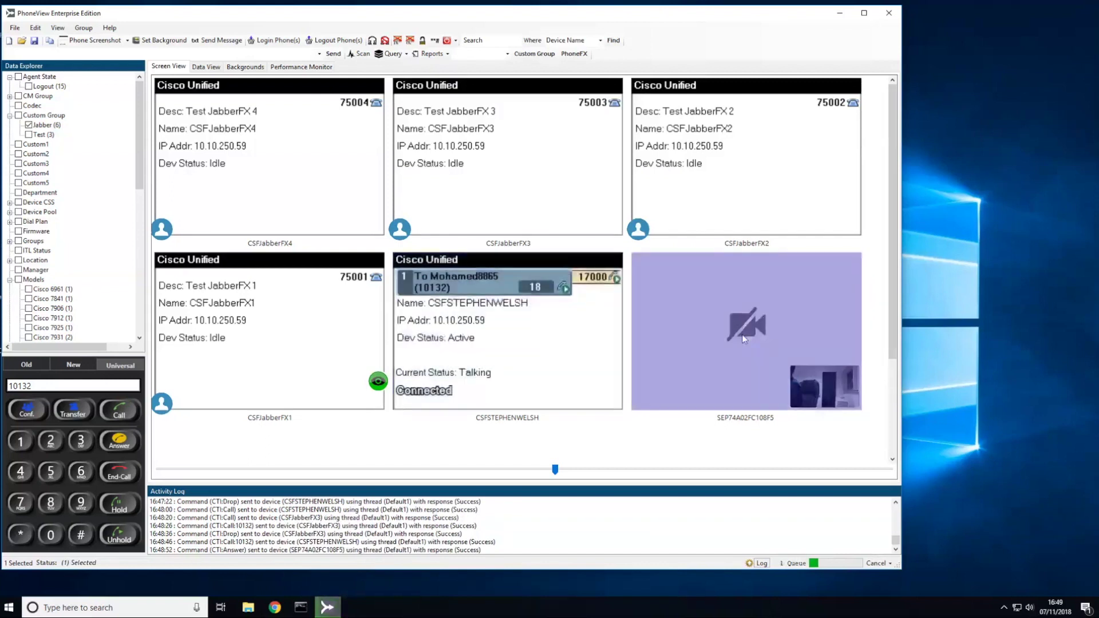
click(501, 322)
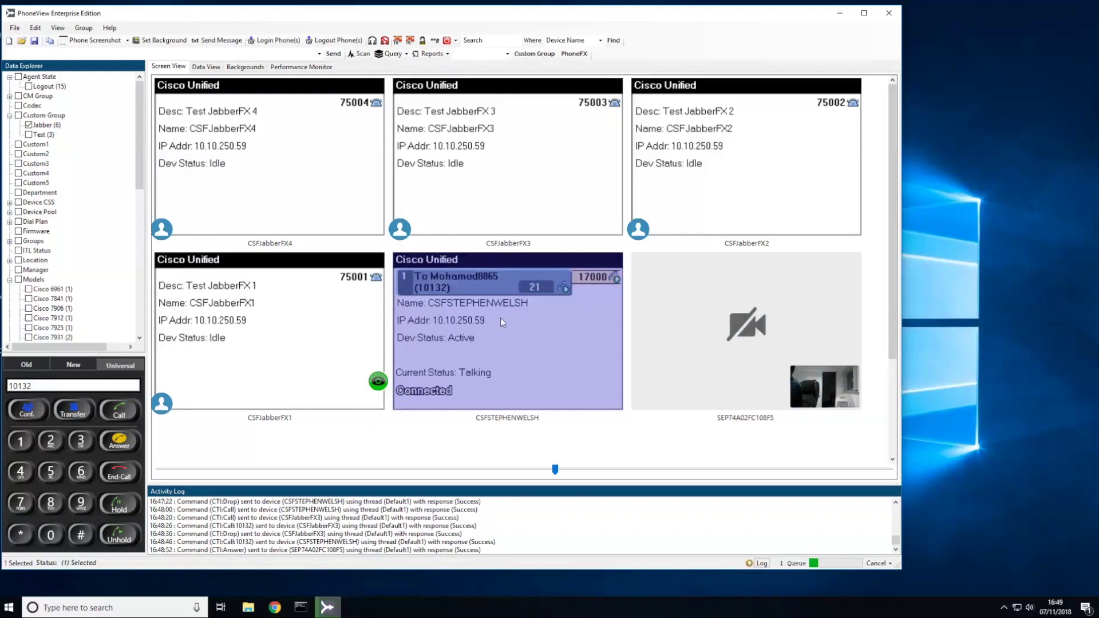
right_click(495, 334)
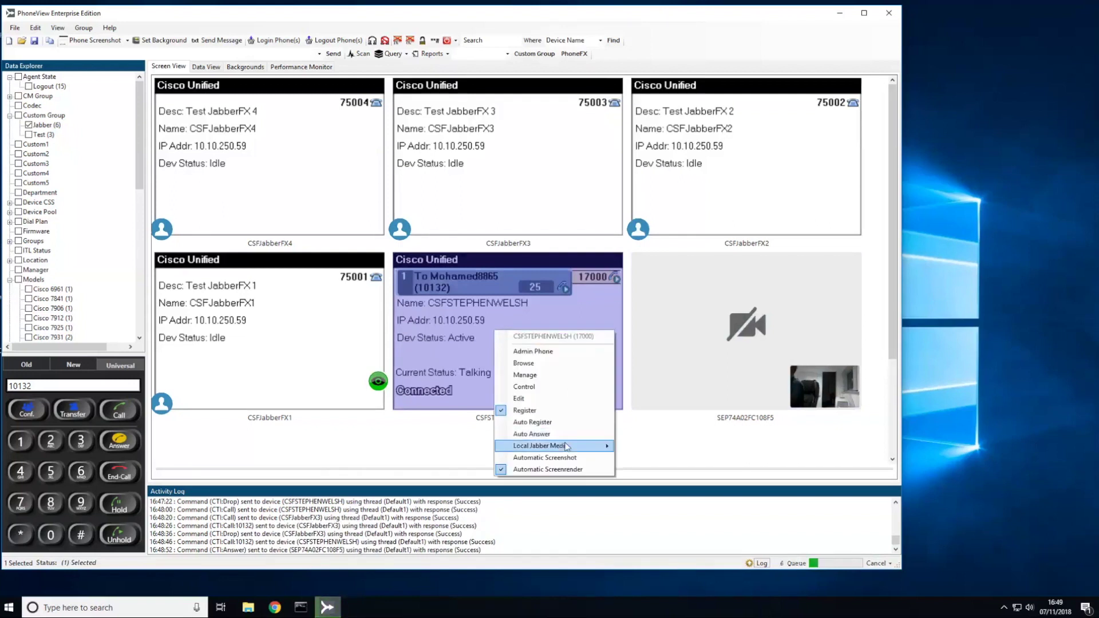
mouse_move(567, 446)
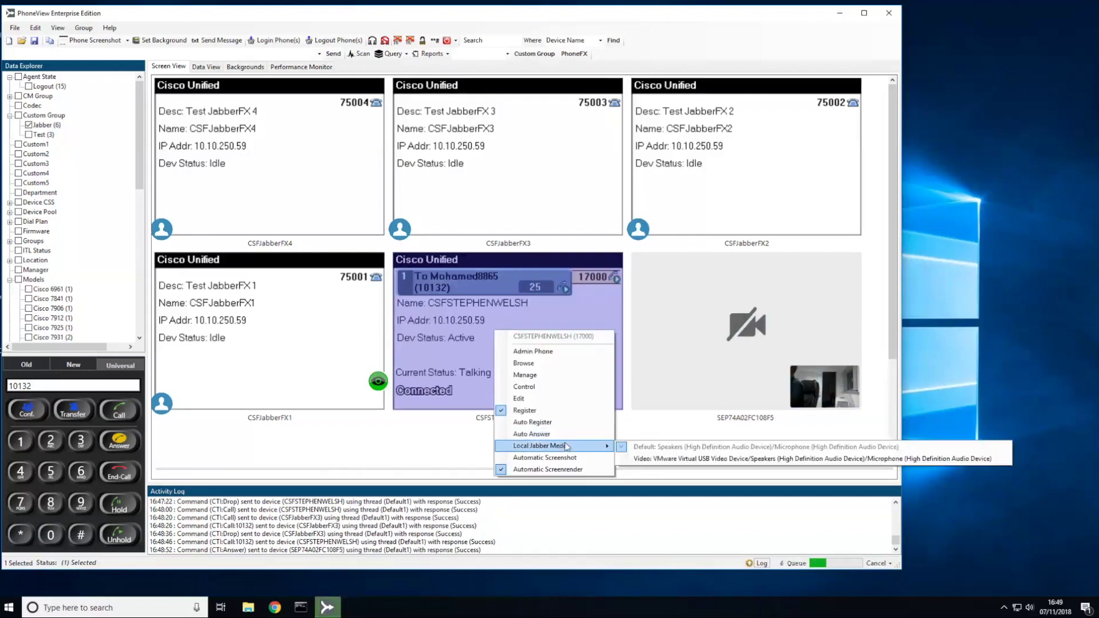
click(682, 460)
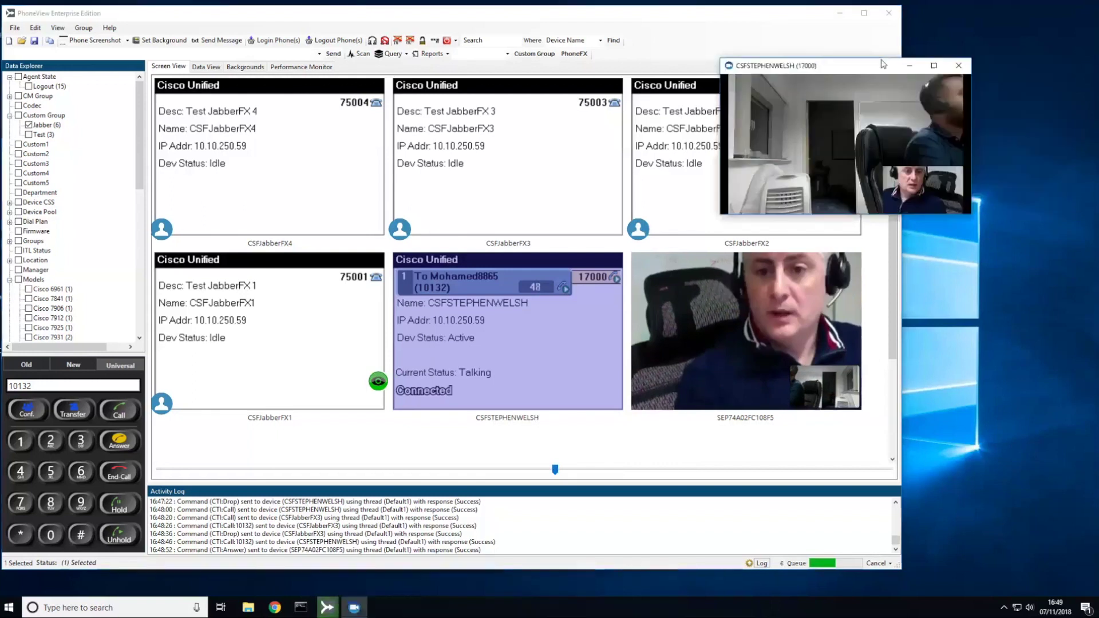
Step: Move the personal device's video window aside, reveal its in-call controls, and close the window, ending the current call
drag(931, 67, 915, 50)
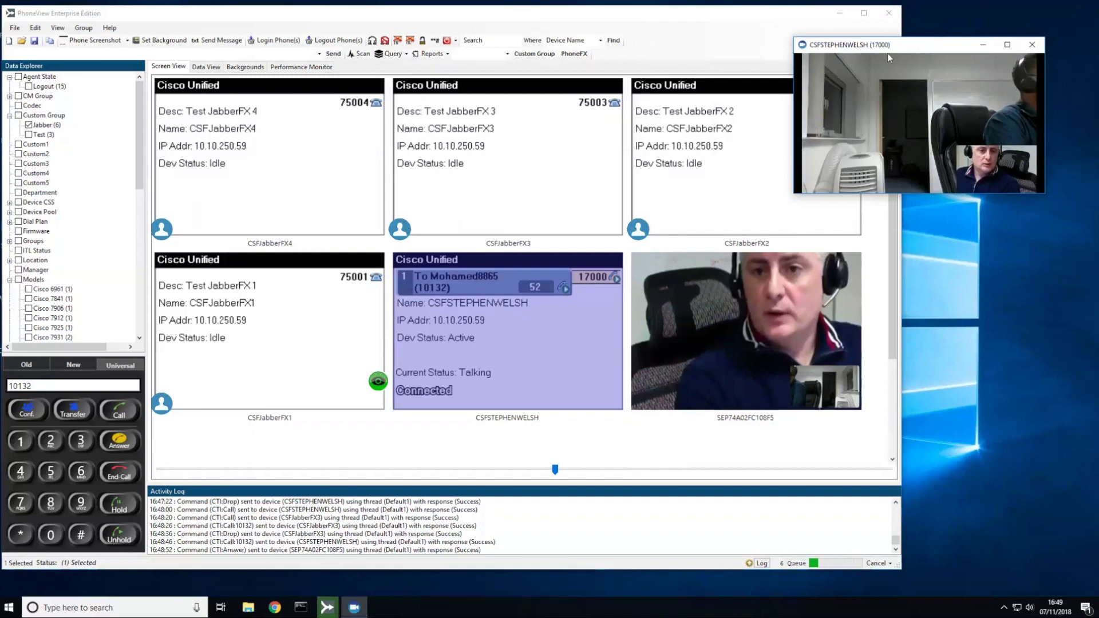
mouse_move(1009, 171)
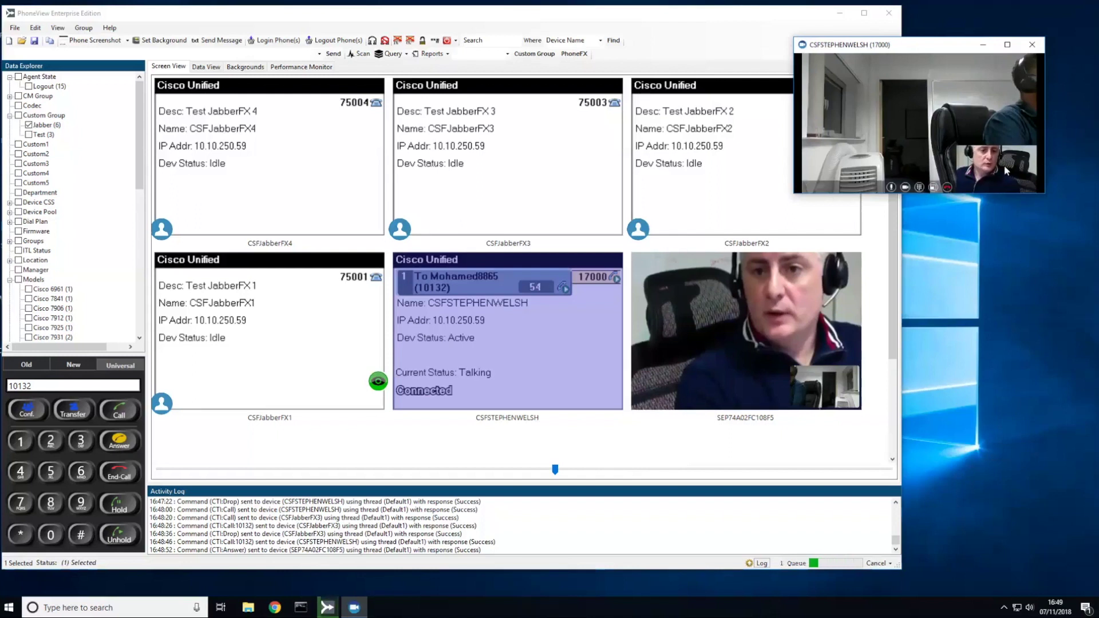
mouse_move(912, 192)
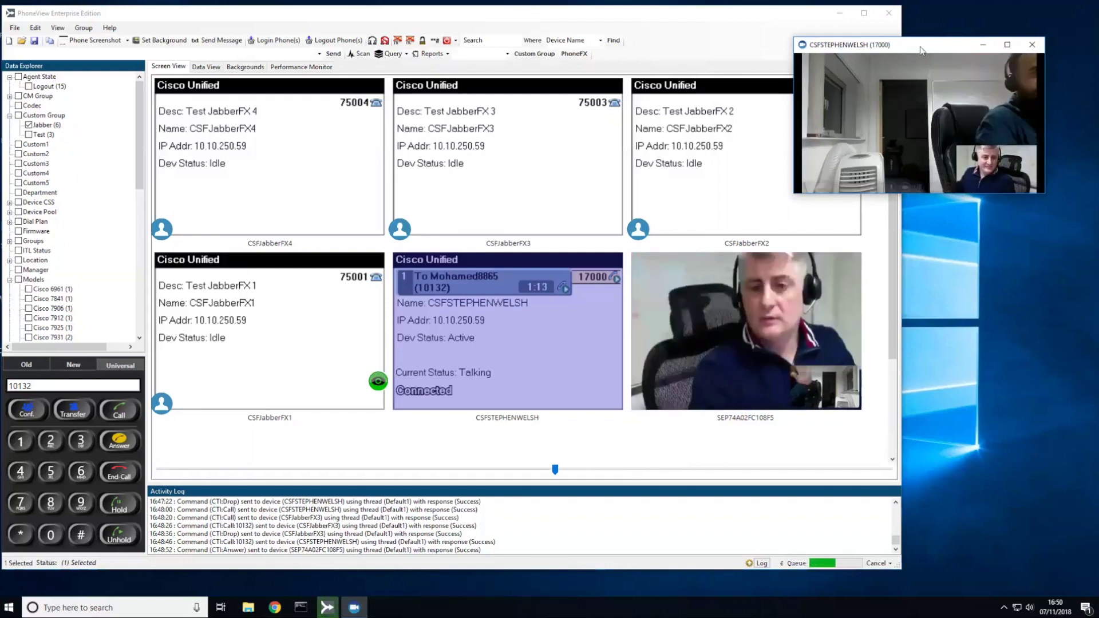
click(1033, 45)
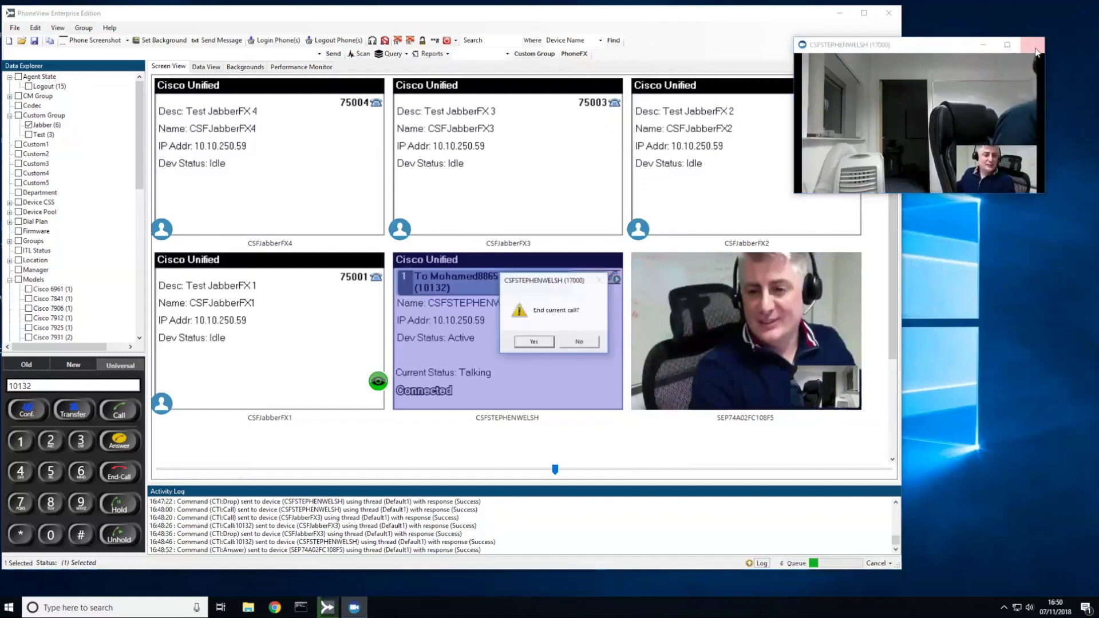
click(536, 343)
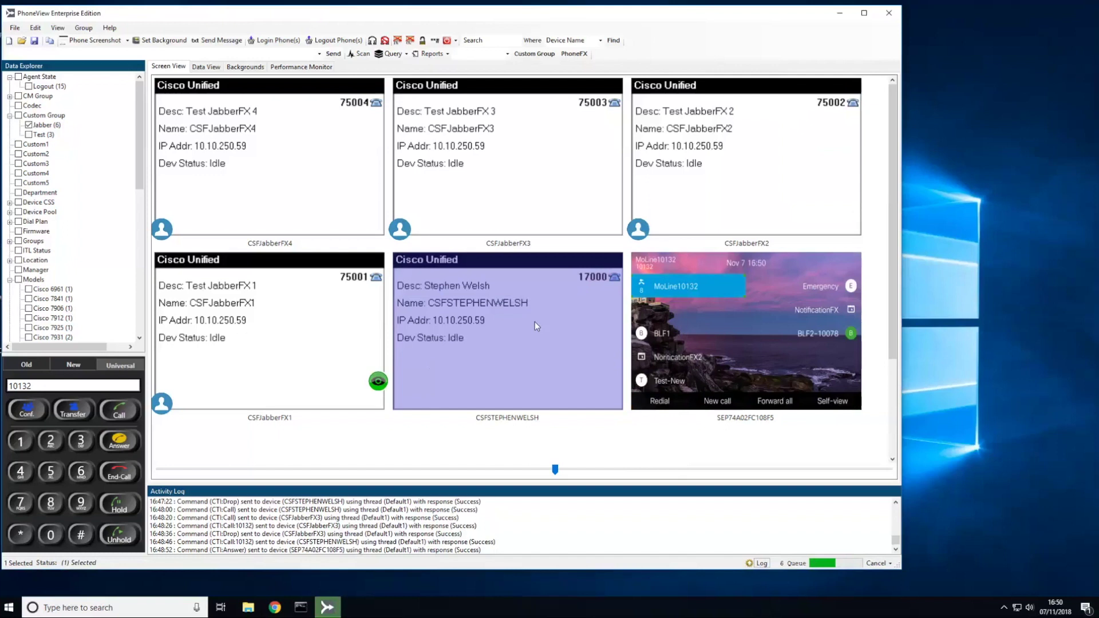
Step: Set the personal device's Local Jabber Media to Default: Speakers/Microphone (High Definition Audio Device)
right_click(535, 322)
mouse_move(618, 438)
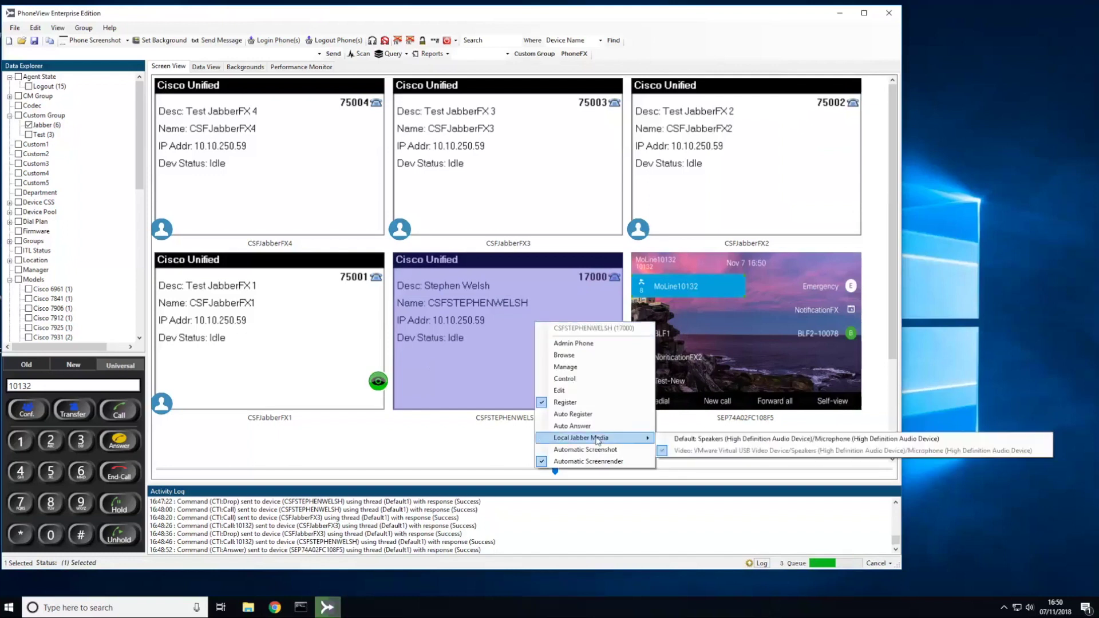
click(686, 440)
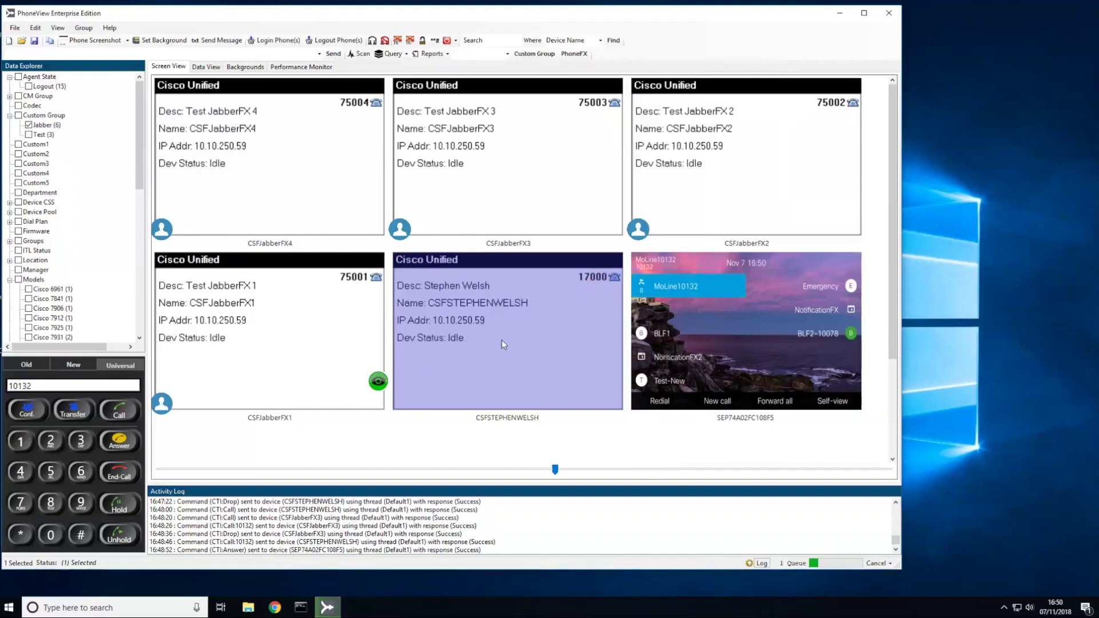
click(277, 201)
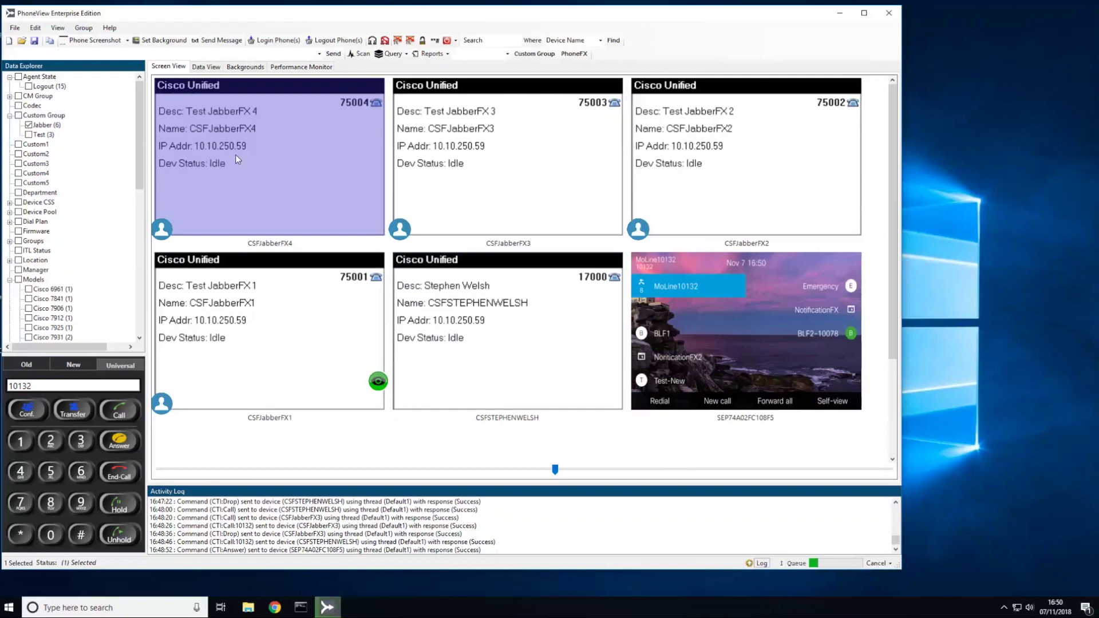
right_click(274, 179)
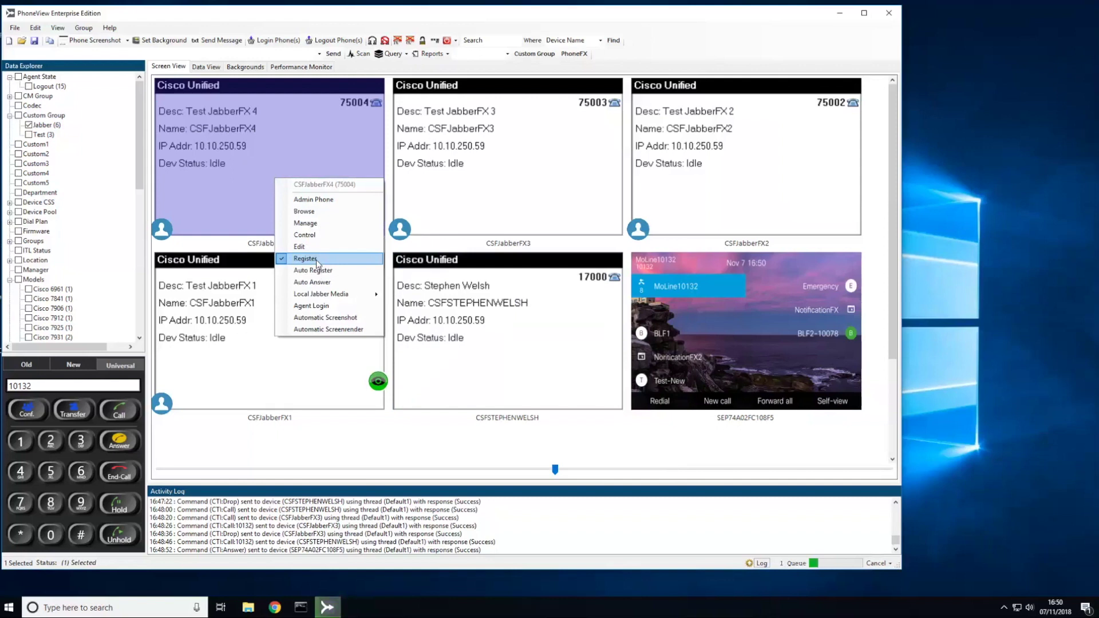
click(469, 206)
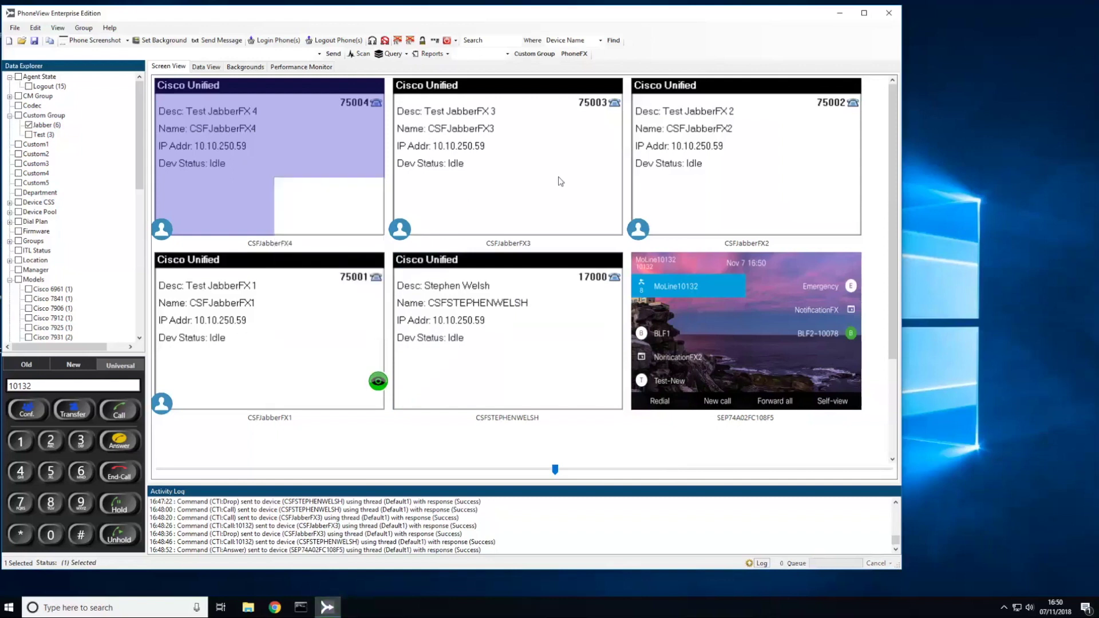
click(560, 179)
Step: Enable Auto Answer on CSFJabberFX2 and check that the option is on
click(728, 156)
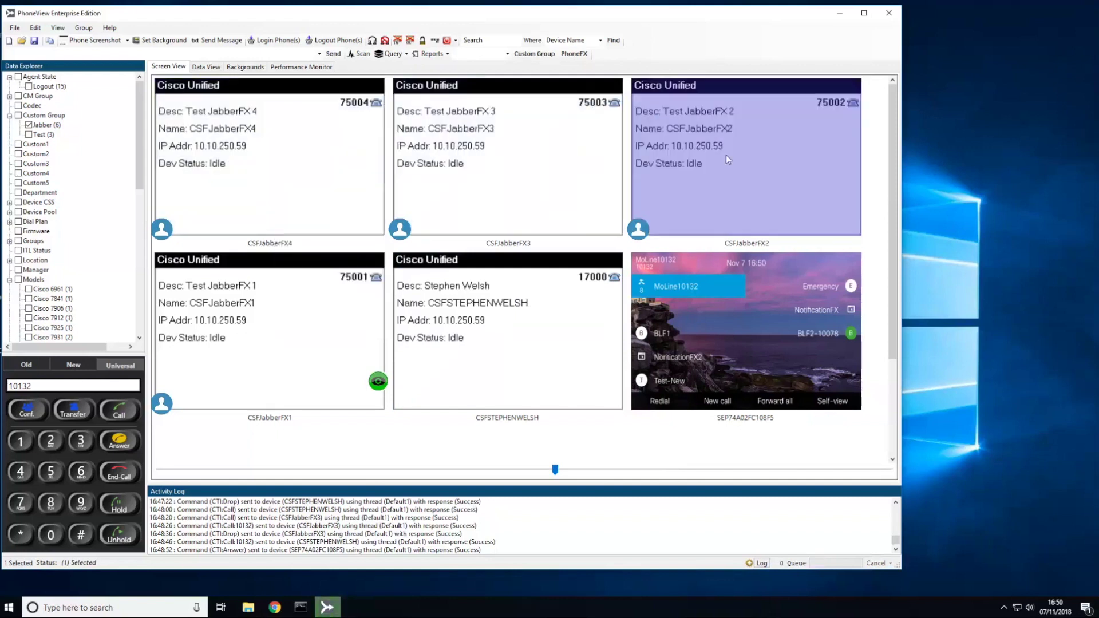
right_click(759, 140)
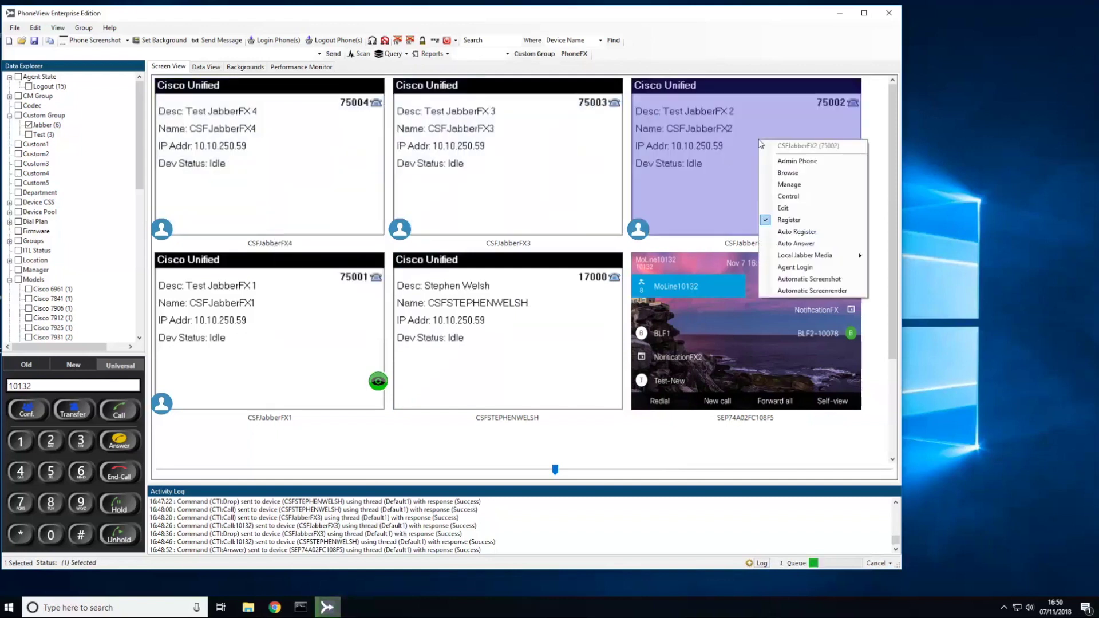
click(800, 245)
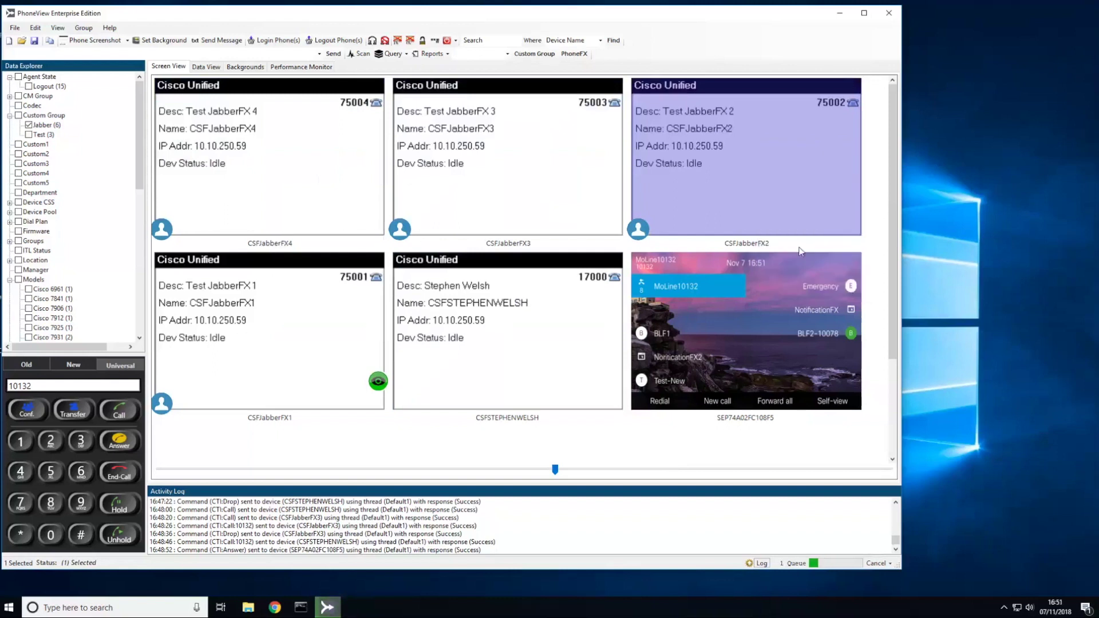
right_click(744, 124)
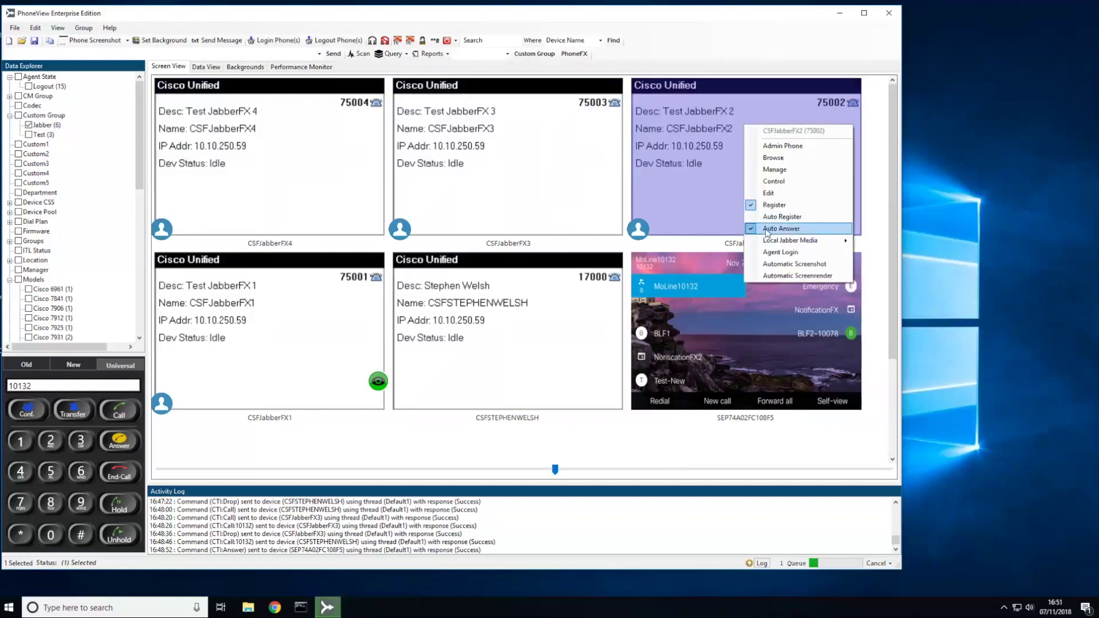
Step: Replace the number to dial with CSFJabberFX2's extension and call it from CSFJabberFX4
click(350, 196)
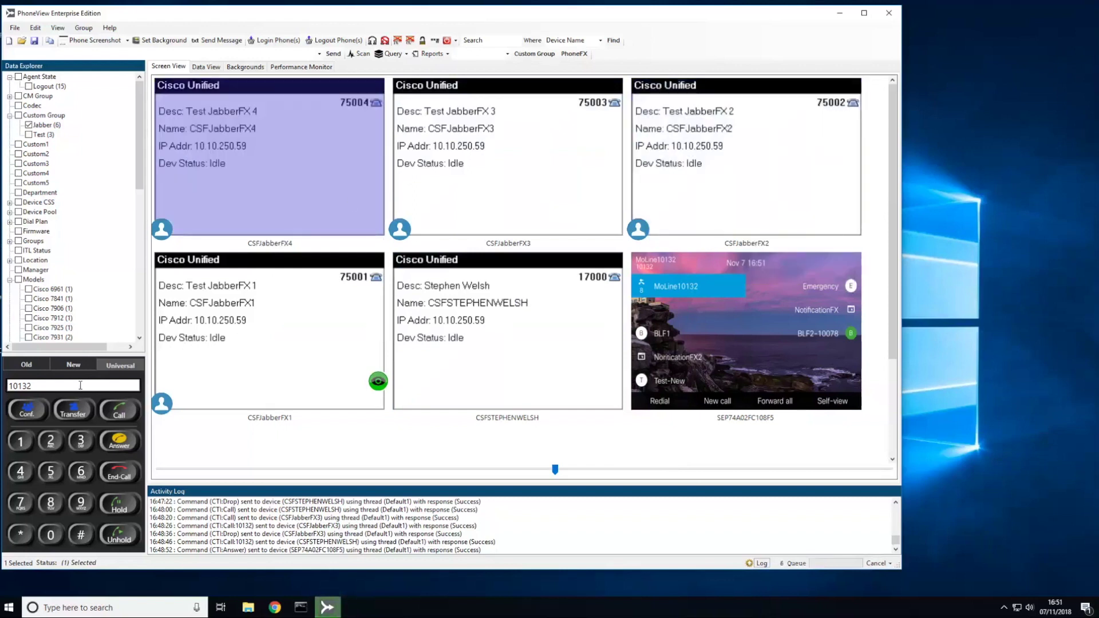
drag(43, 385, 1, 394)
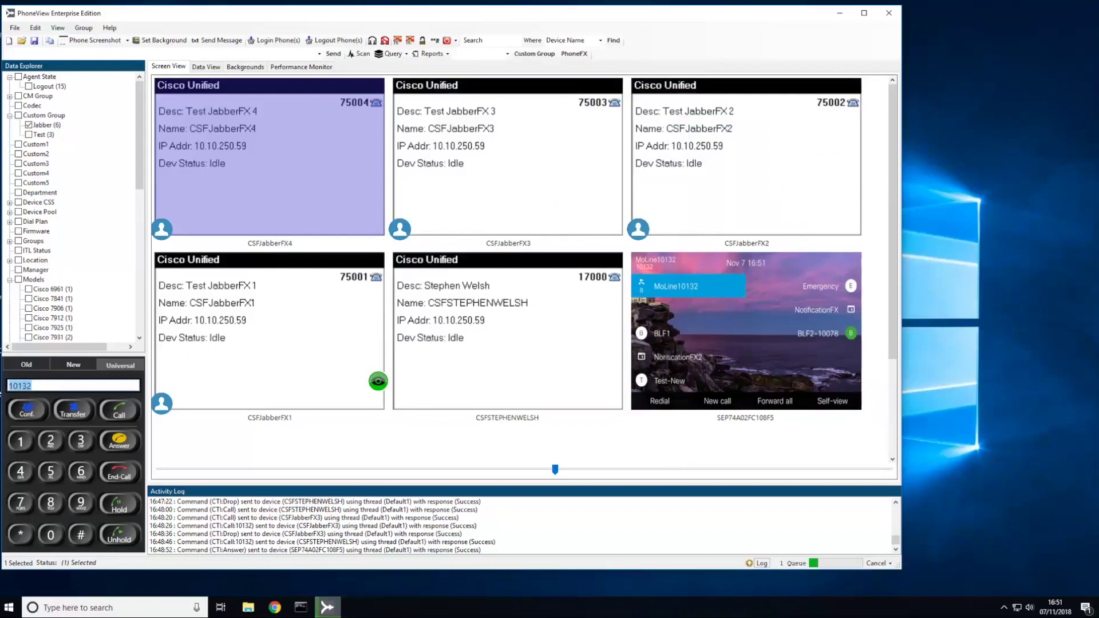
text(75002)
click(120, 410)
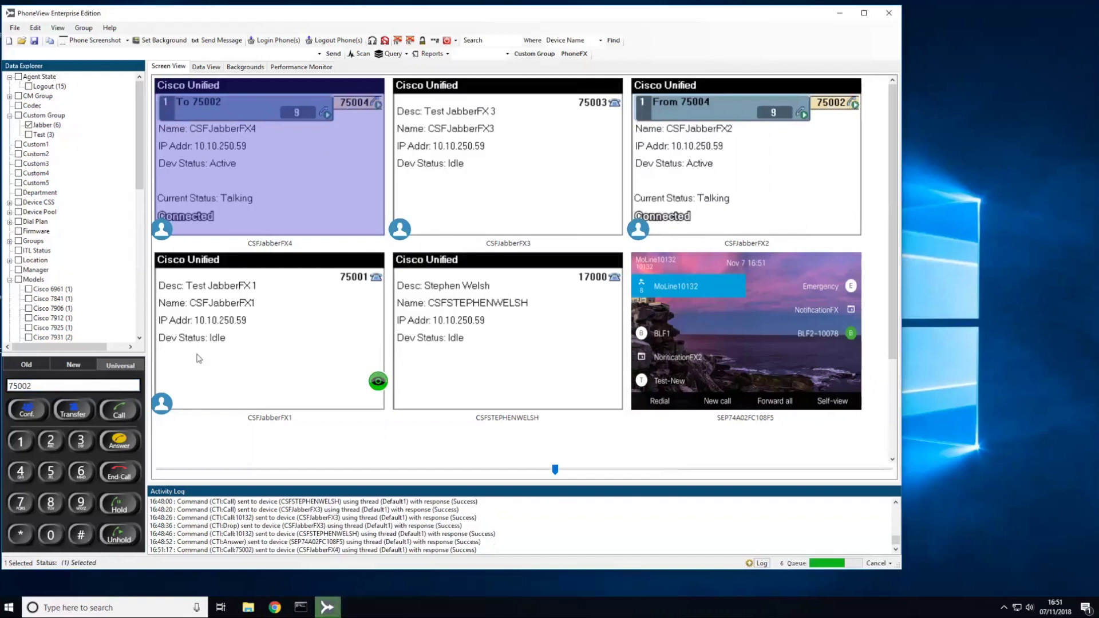
Step: Switch CSFJabberFX4's Local Jabber Media to the VMware Virtual USB Video Device with speakers and microphone during its call to CSFJabberFX2
right_click(305, 177)
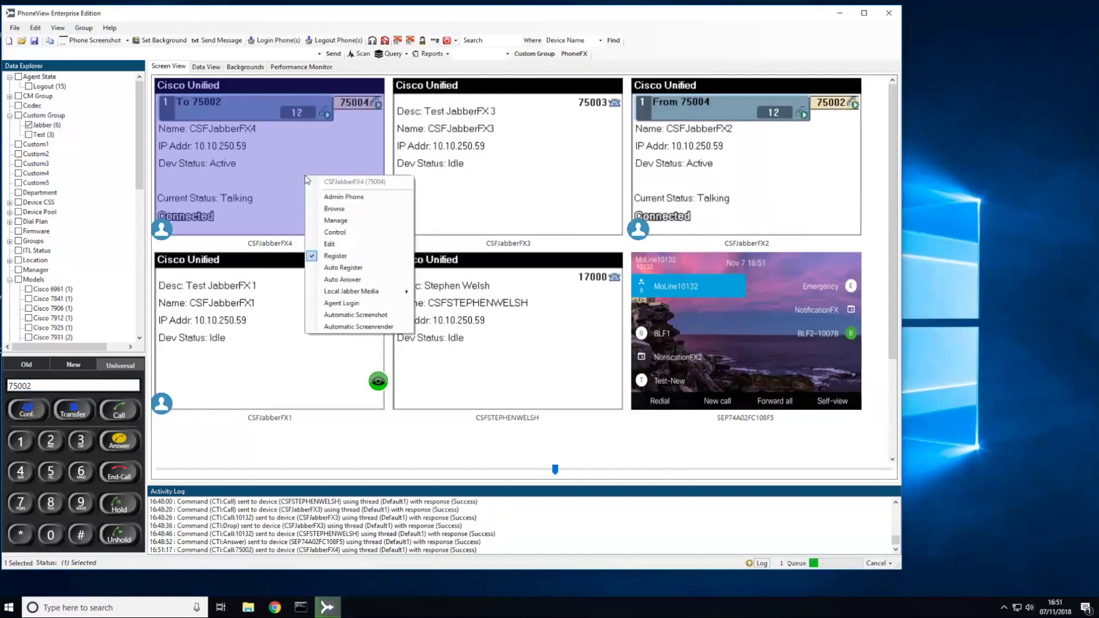
mouse_move(378, 297)
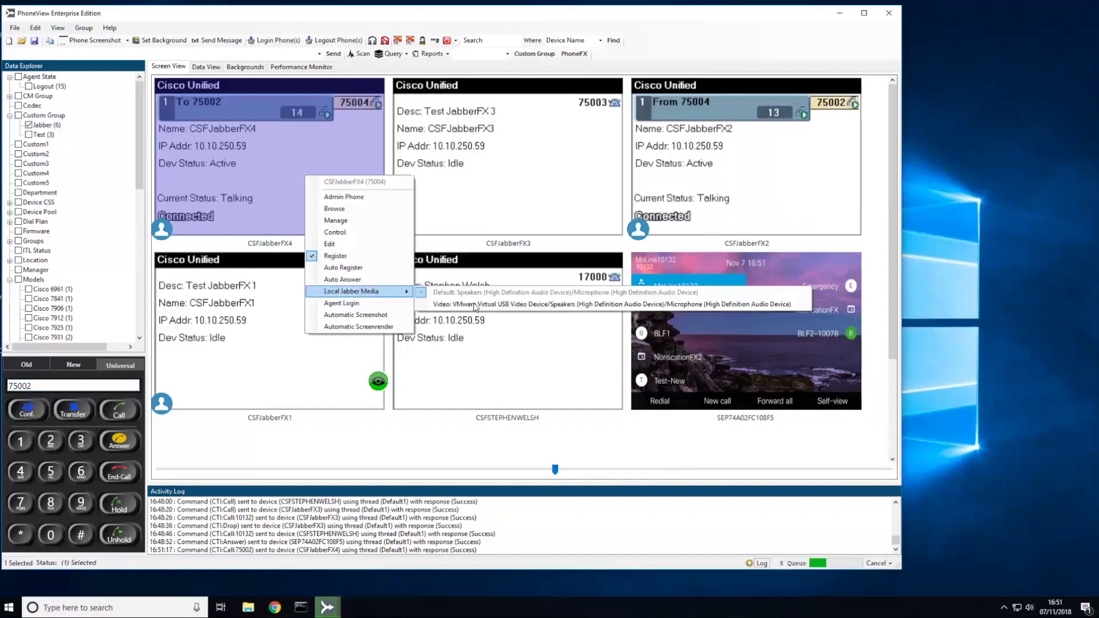
click(480, 310)
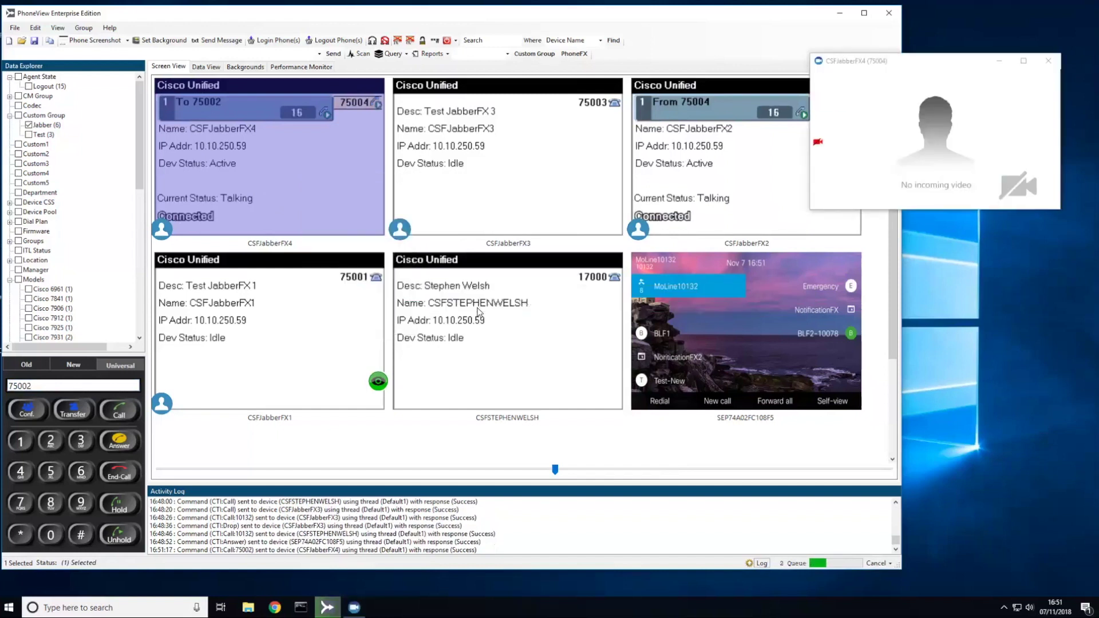
mouse_move(958, 78)
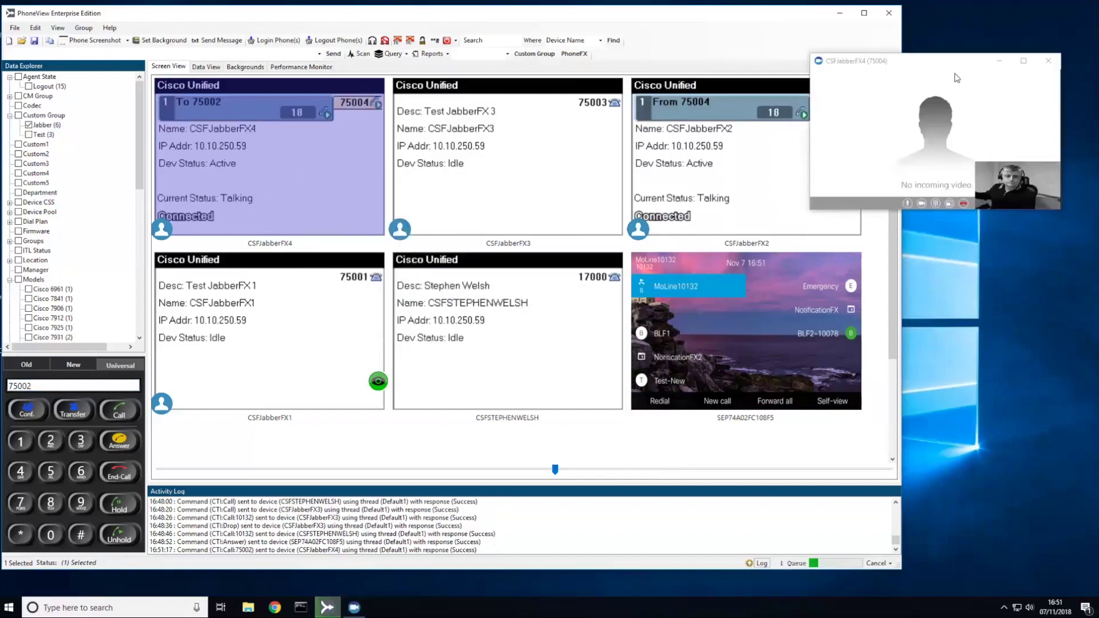
Step: Move CSFJabberFX4's video window aside and switch CSFJabberFX2's Local Jabber Media to the VMware Virtual USB Video Device with speakers and microphone
drag(937, 62, 954, 359)
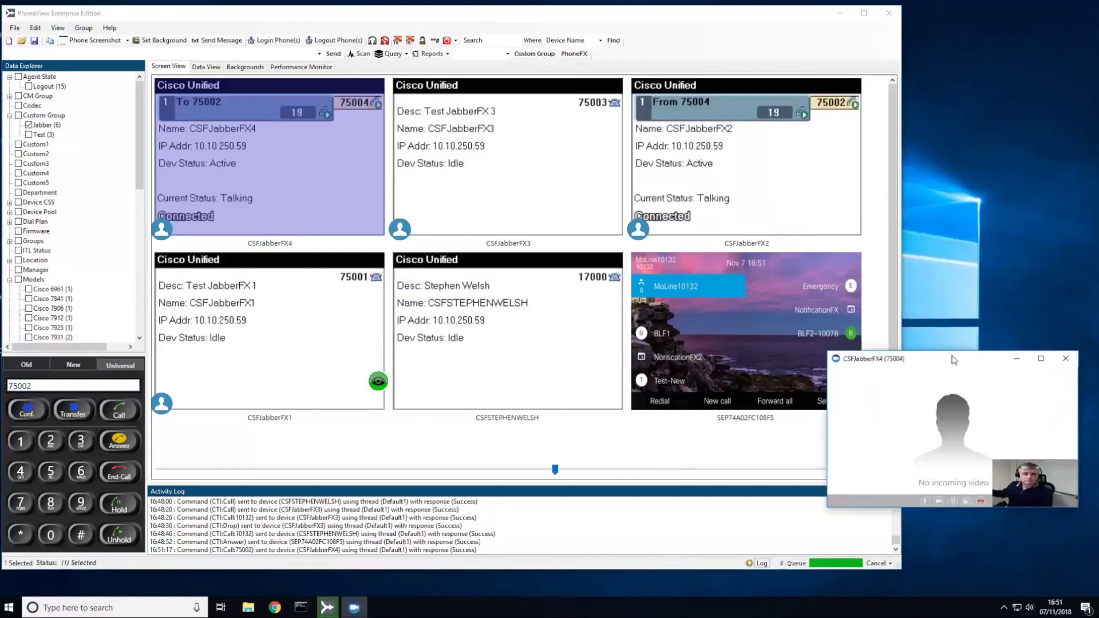
click(715, 129)
right_click(716, 129)
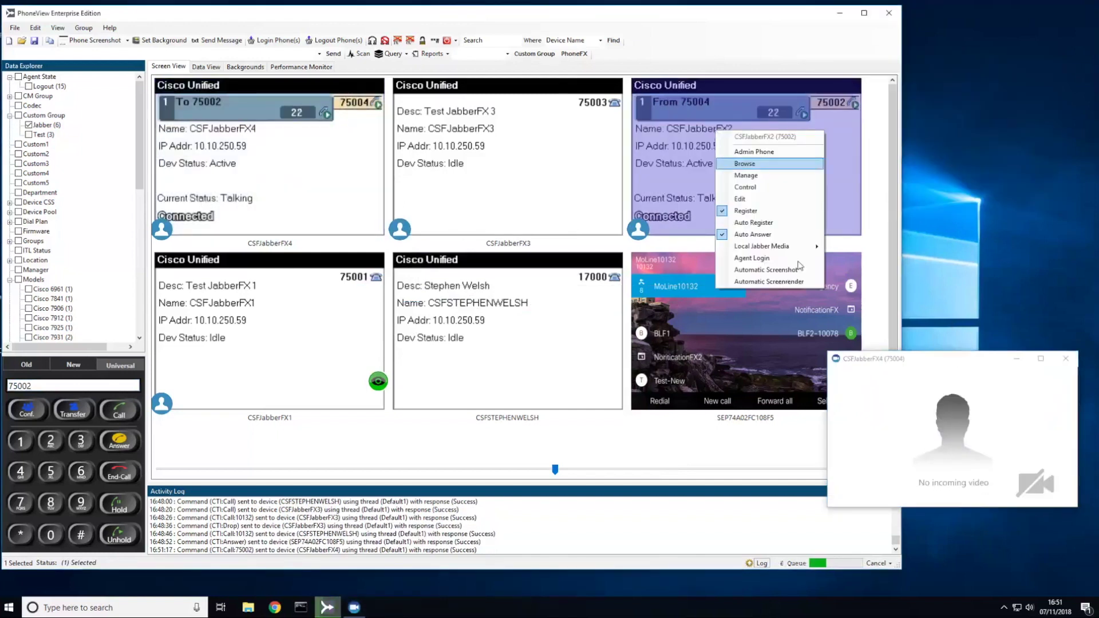
mouse_move(798, 248)
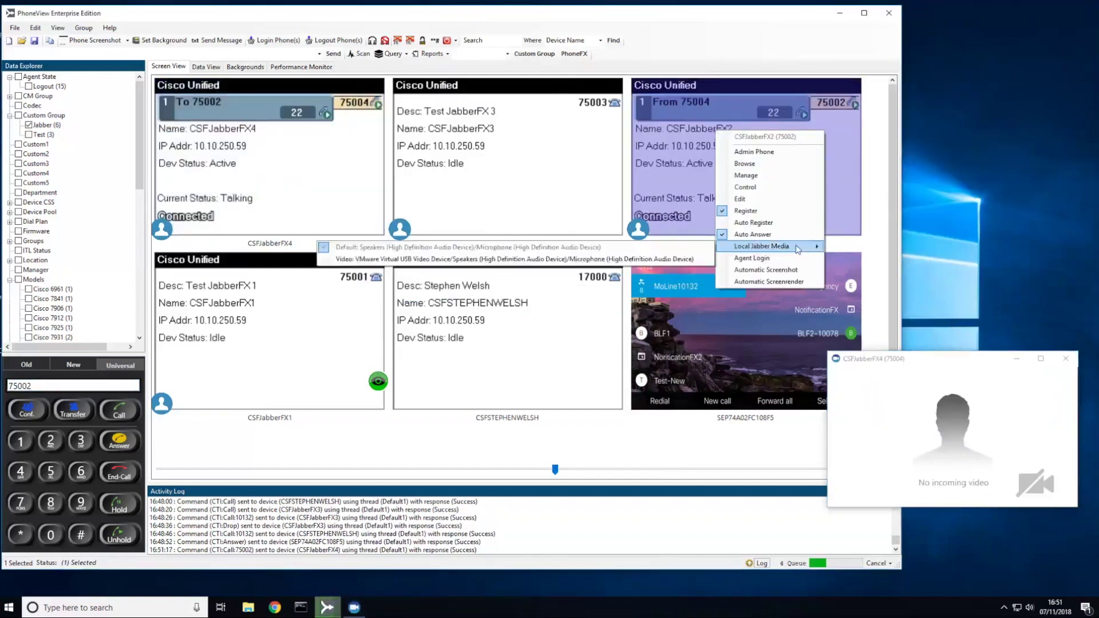
click(653, 260)
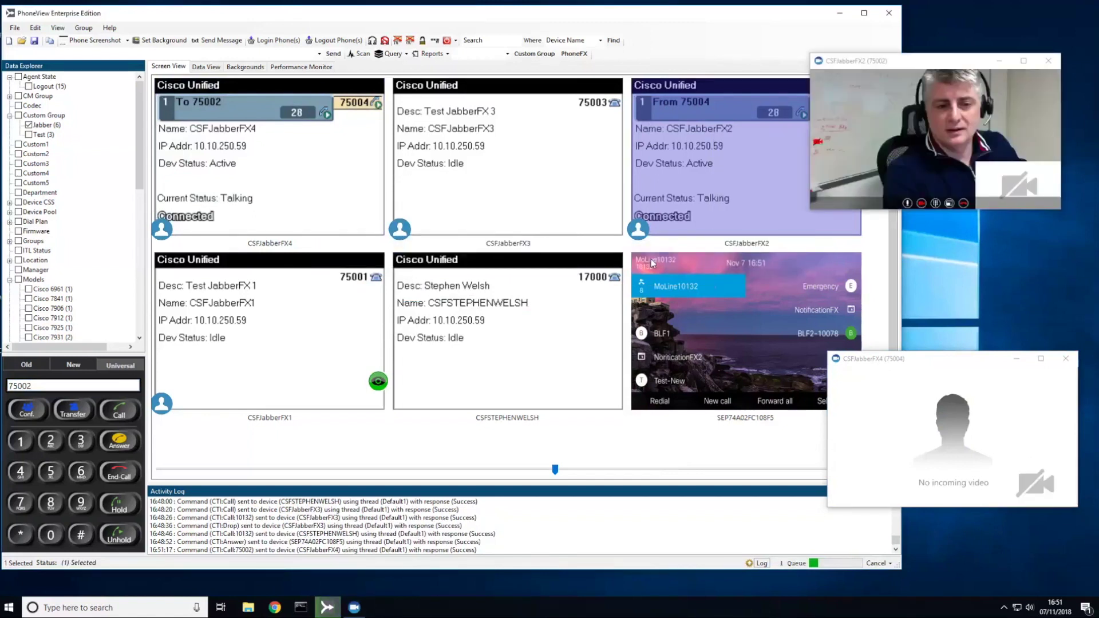
Step: Close the CSFJabberFX4 and CSFJabberFX2 video windows, confirming for each that the current call should end
click(962, 365)
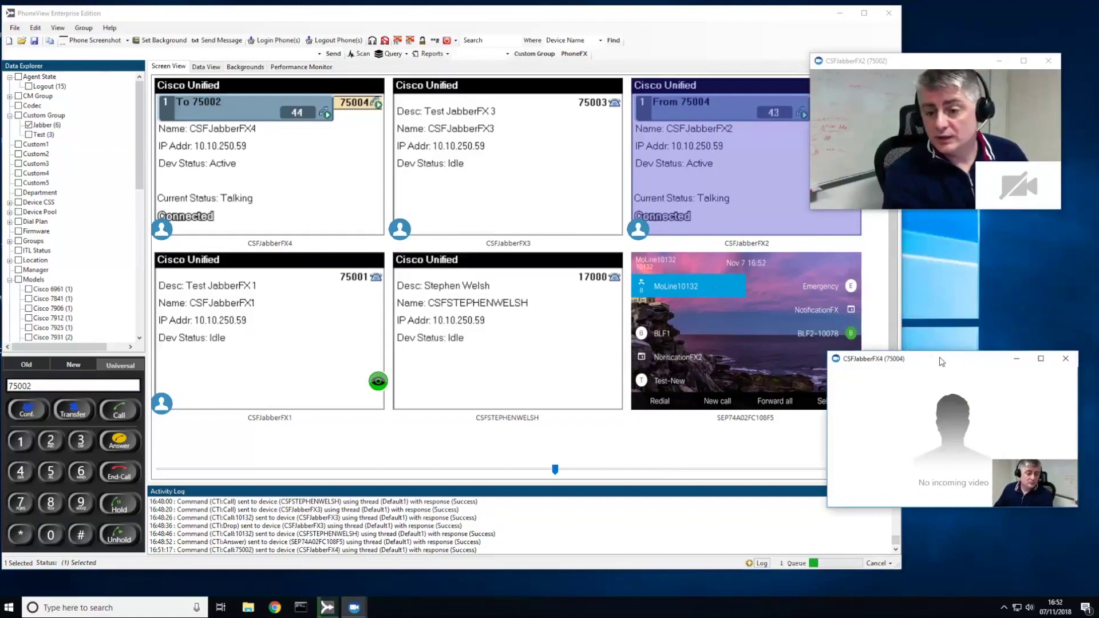
click(1066, 358)
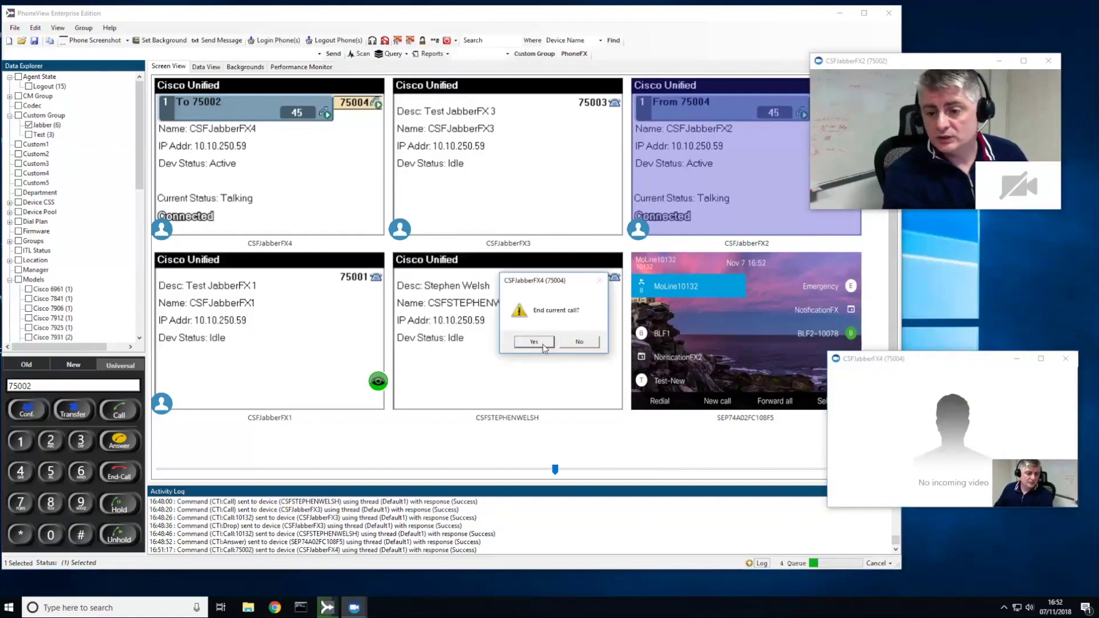
click(534, 343)
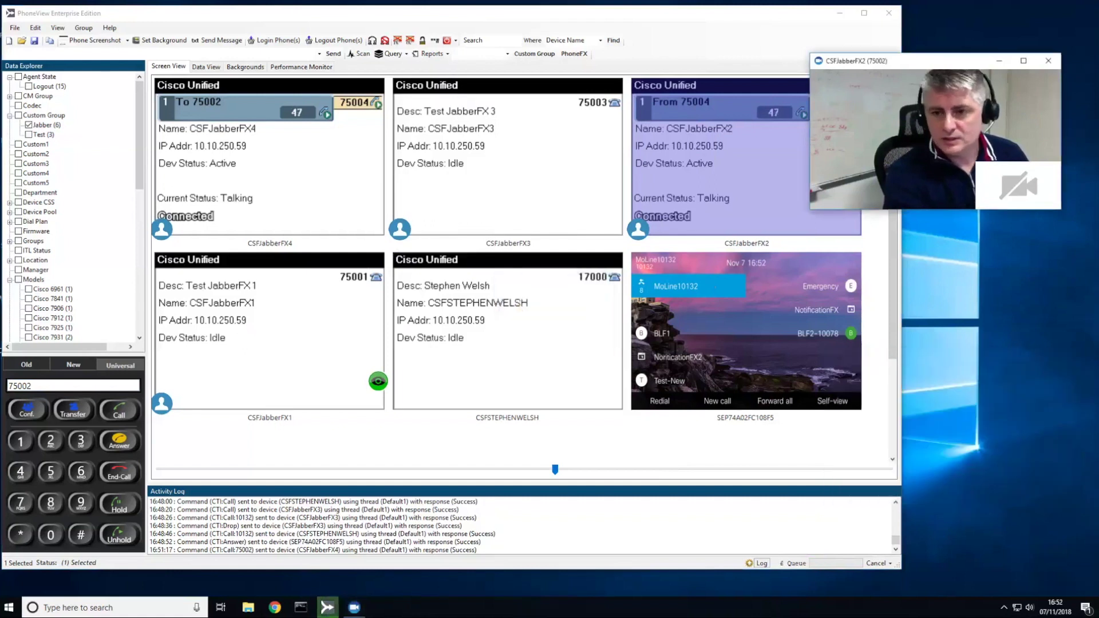
click(1049, 61)
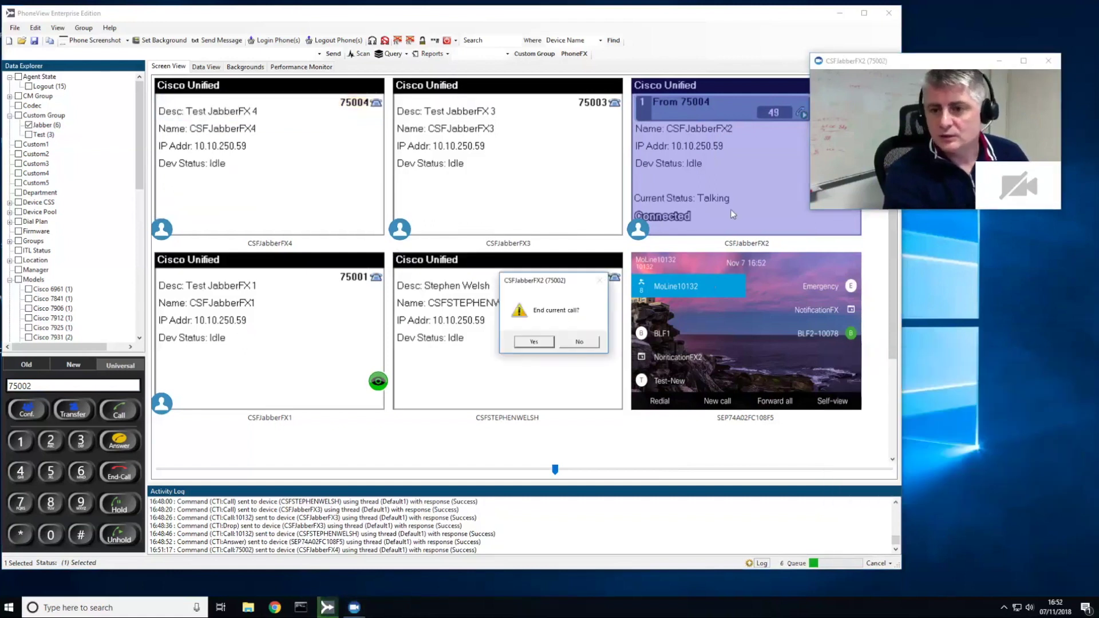
click(533, 342)
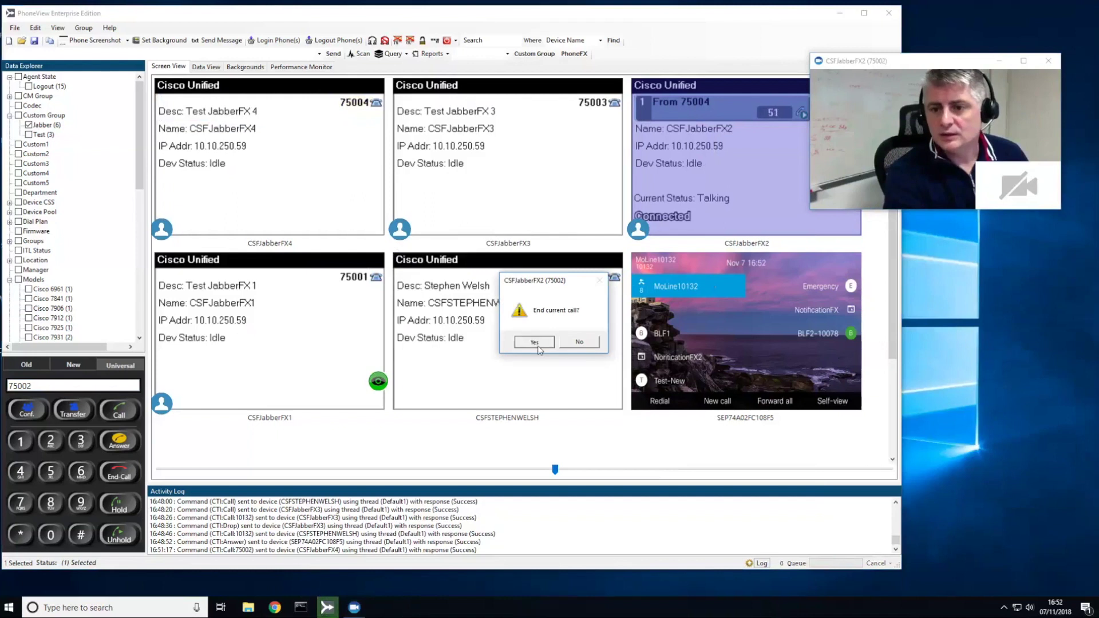
Step: Set CSFJabberFX4's Local Jabber Media to Default: Speakers/Microphone (High Definition Audio Device) and open the same media options for CSFJabberFX2
right_click(244, 173)
mouse_move(321, 284)
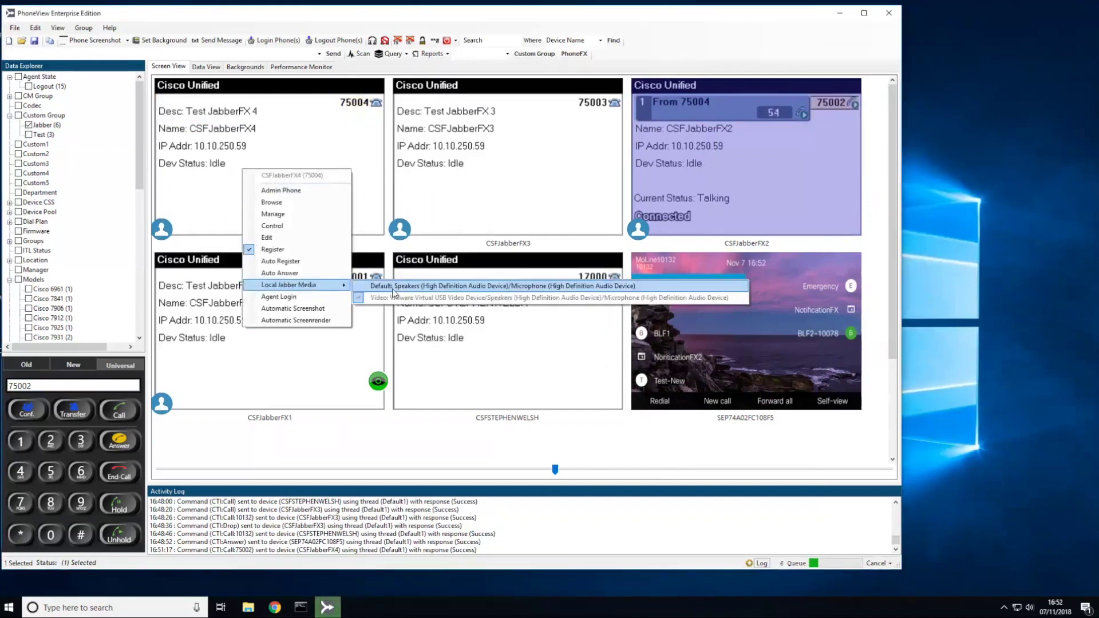
click(394, 286)
right_click(744, 168)
mouse_move(805, 287)
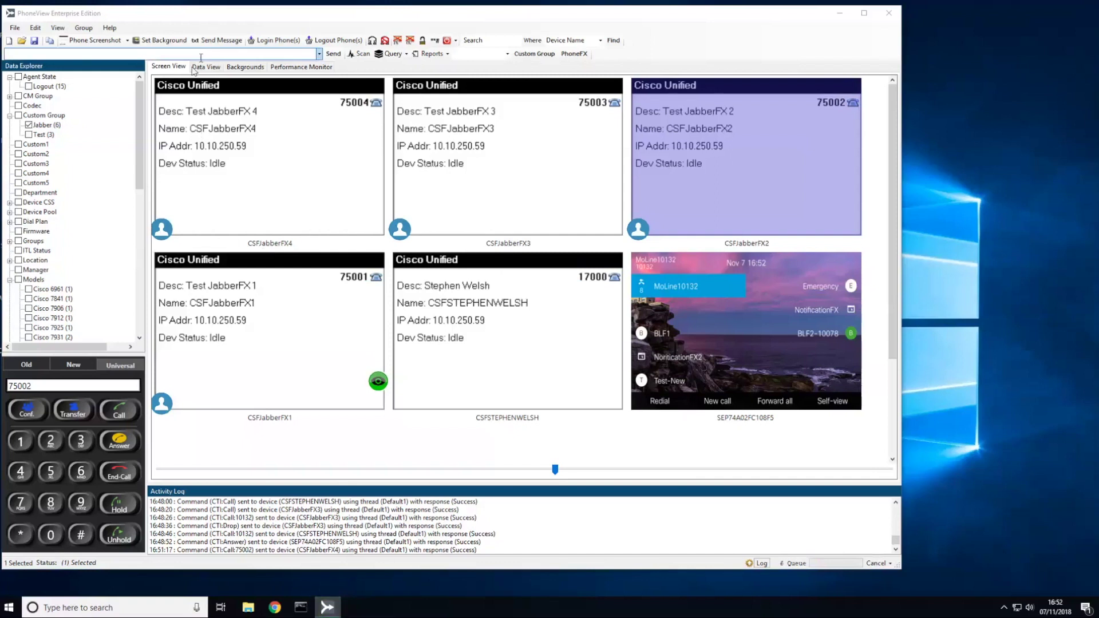
Step: Check the agent ID, IPCC extension and agent state of the Jabber devices in the data table, and return to the phone screens
click(209, 68)
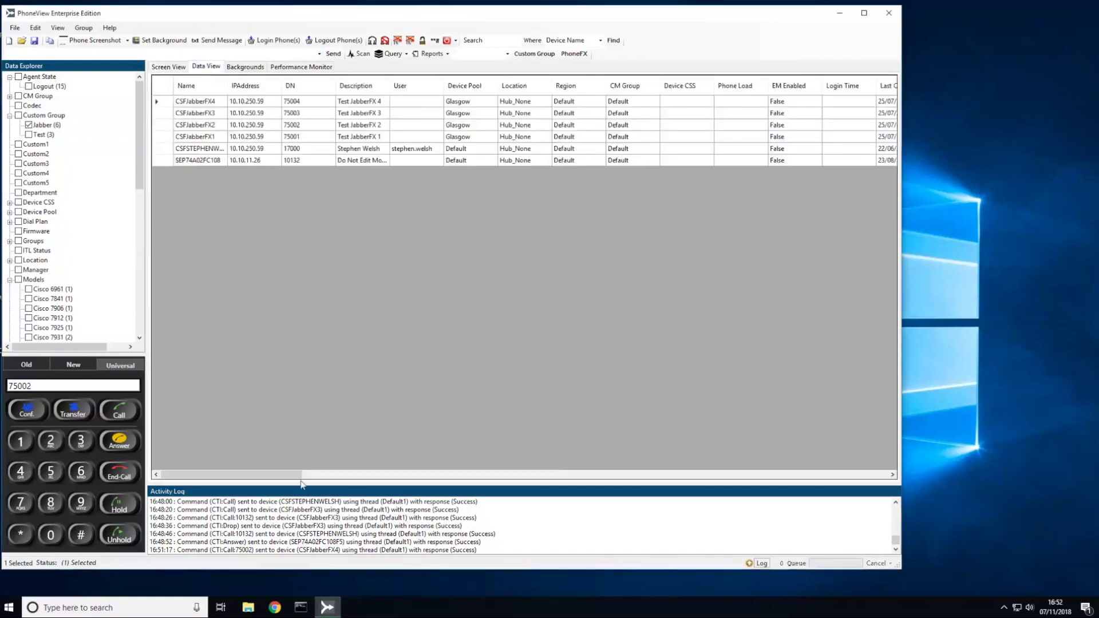
drag(288, 481, 476, 431)
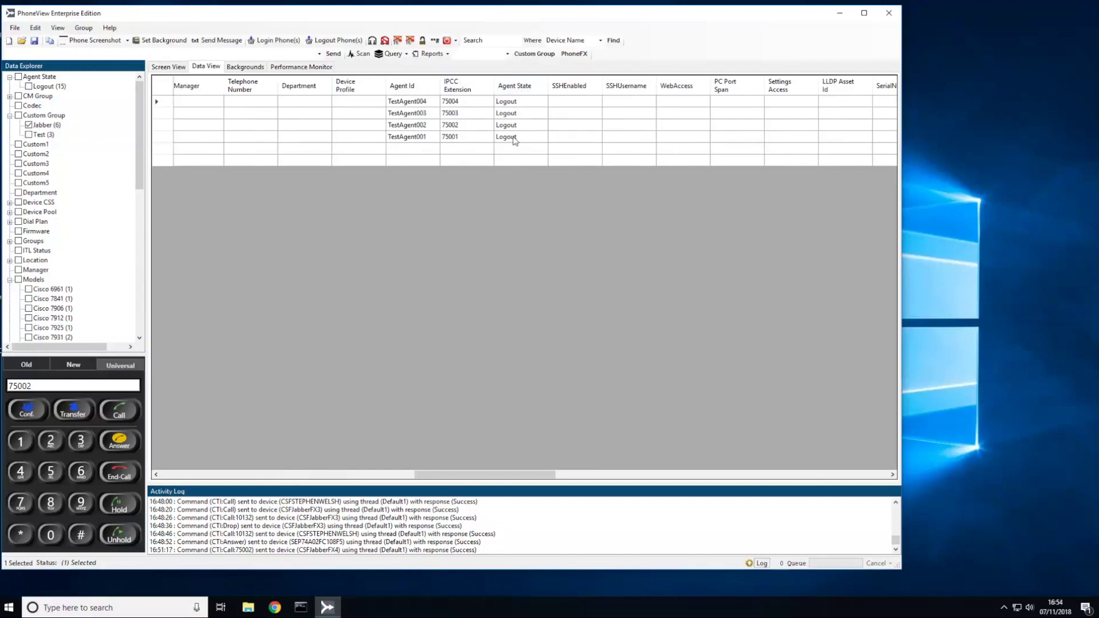
click(176, 68)
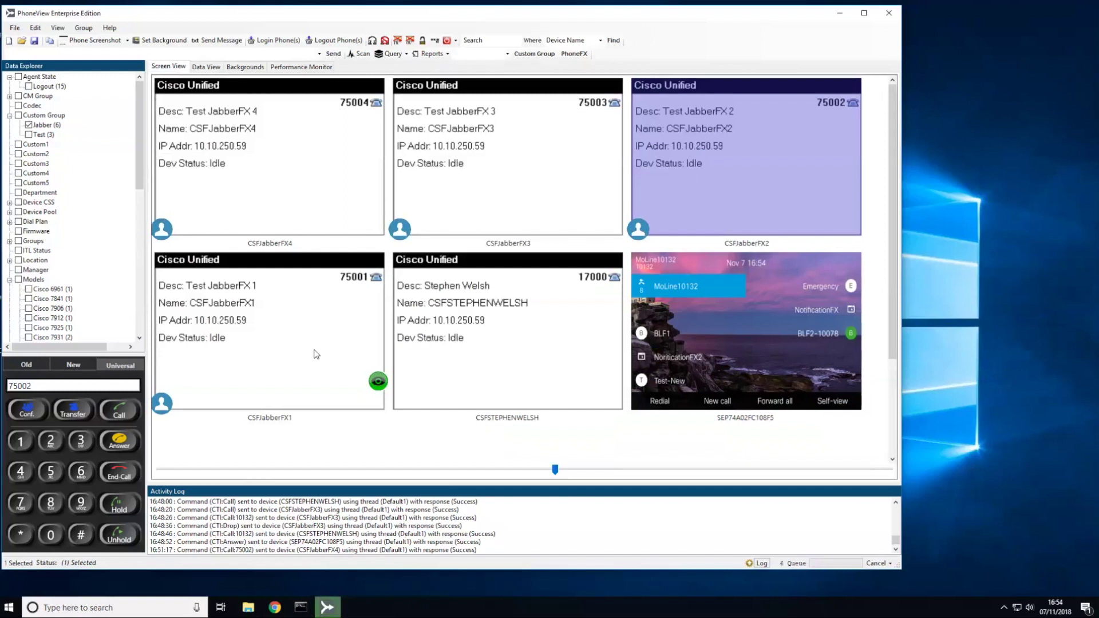
Step: Log in the UCCX agent on CSFJabberFX1 using the prefilled agent ID and password
click(238, 342)
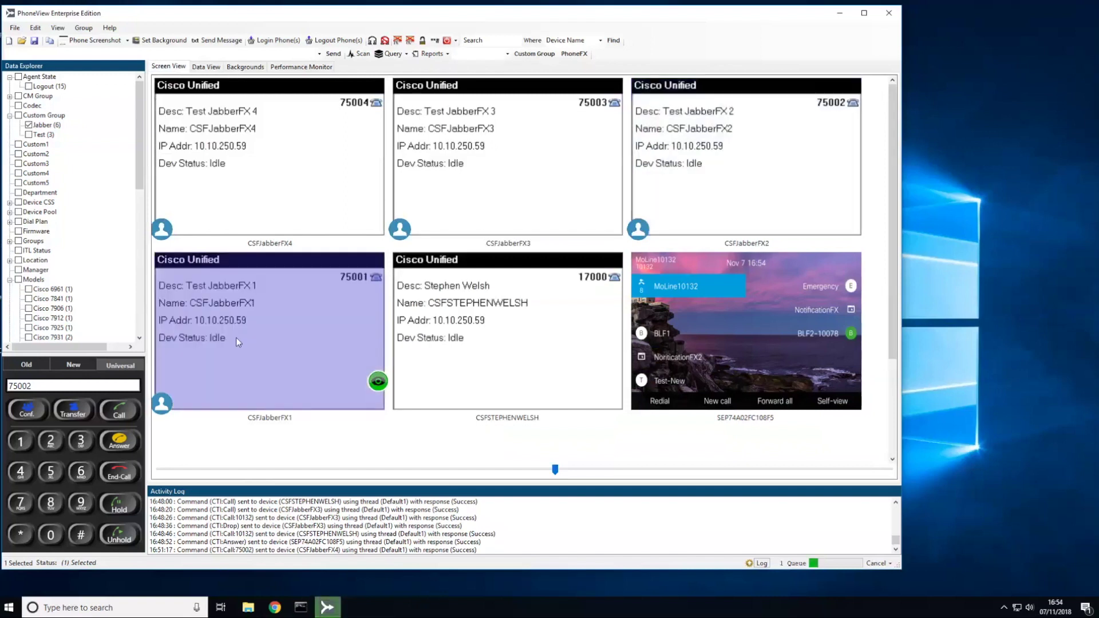
right_click(272, 338)
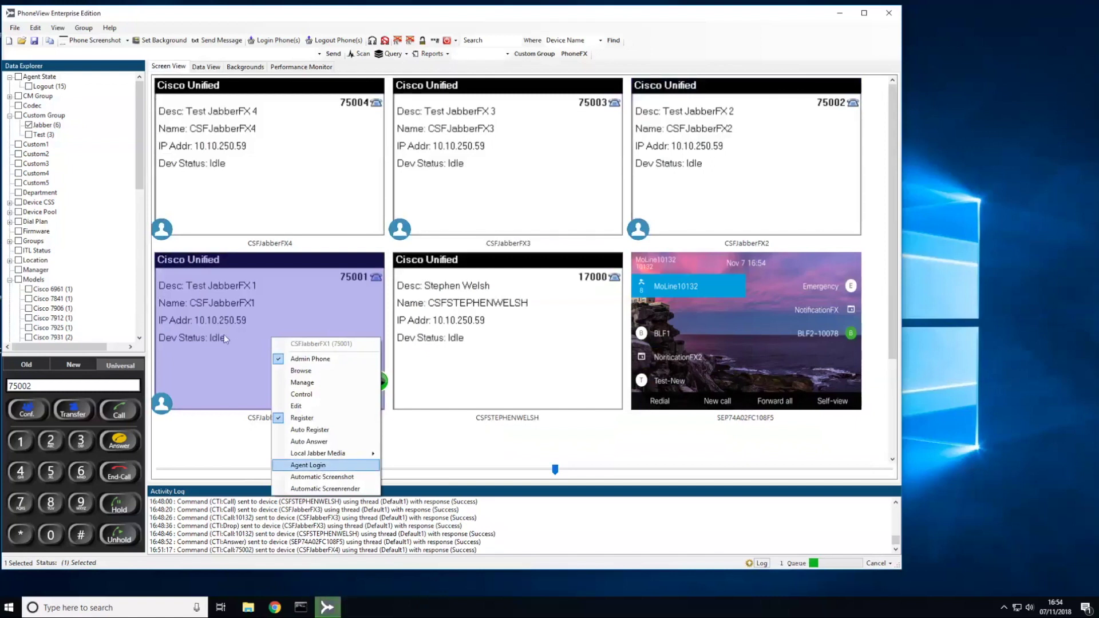
click(322, 467)
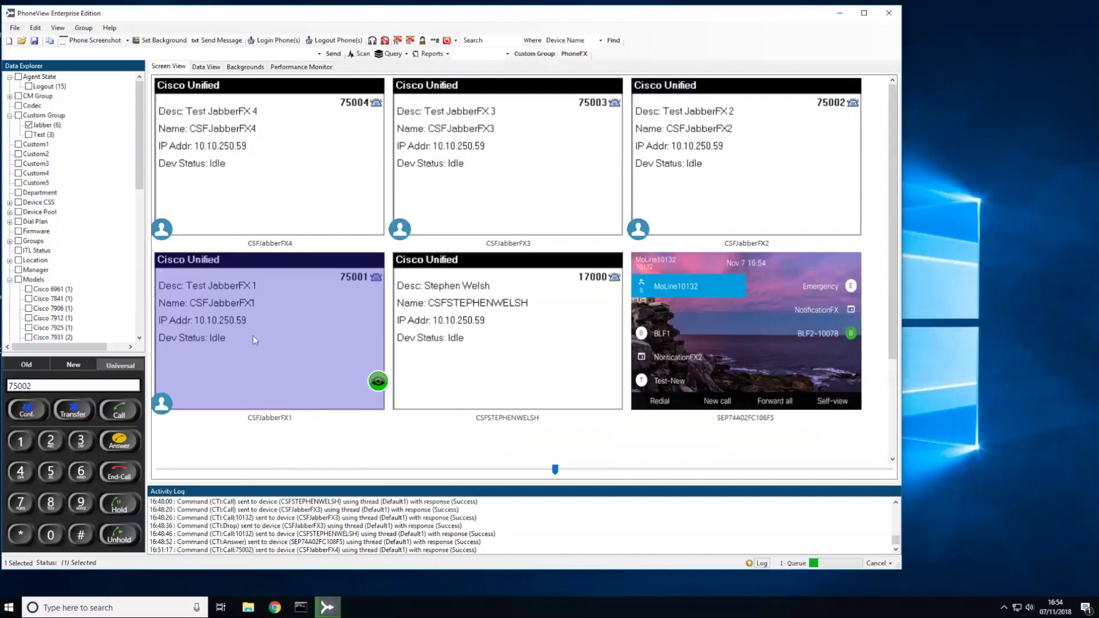
right_click(255, 341)
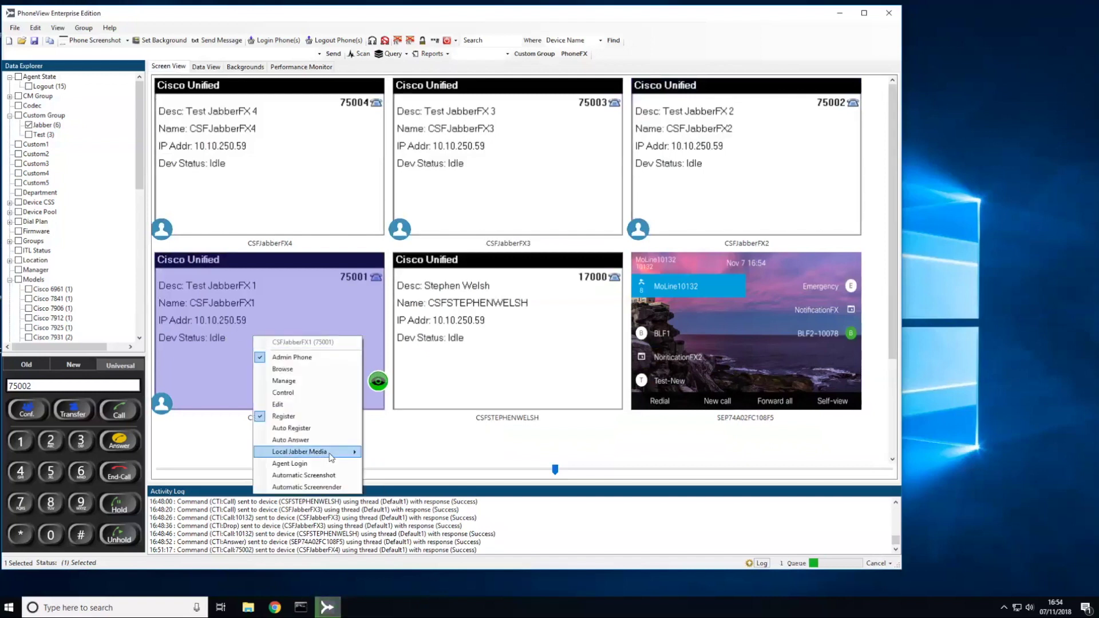
click(315, 463)
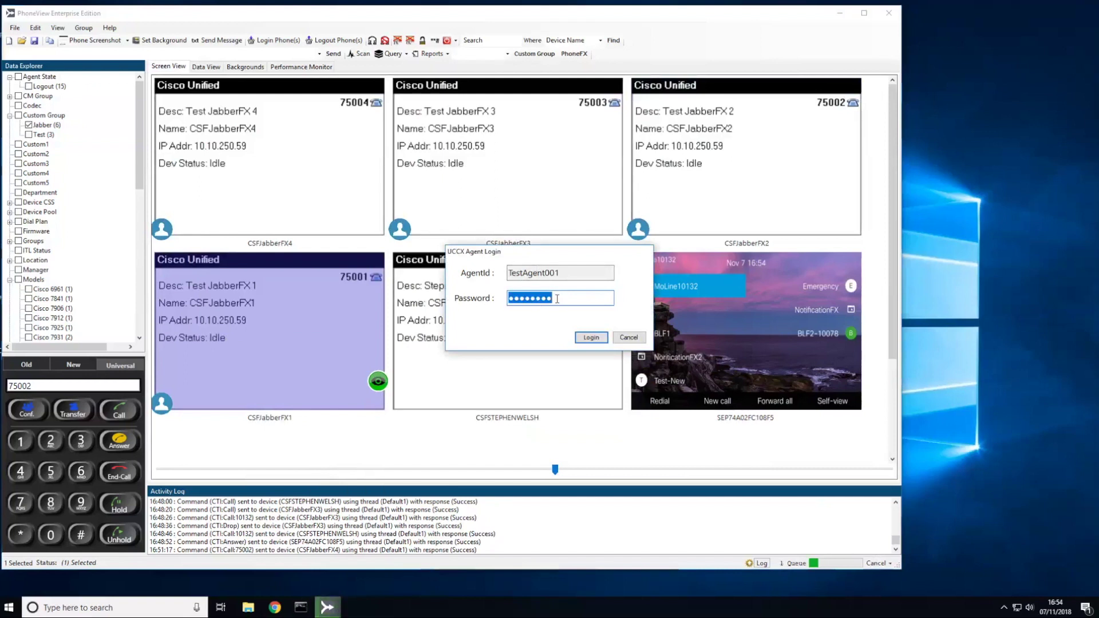
click(595, 340)
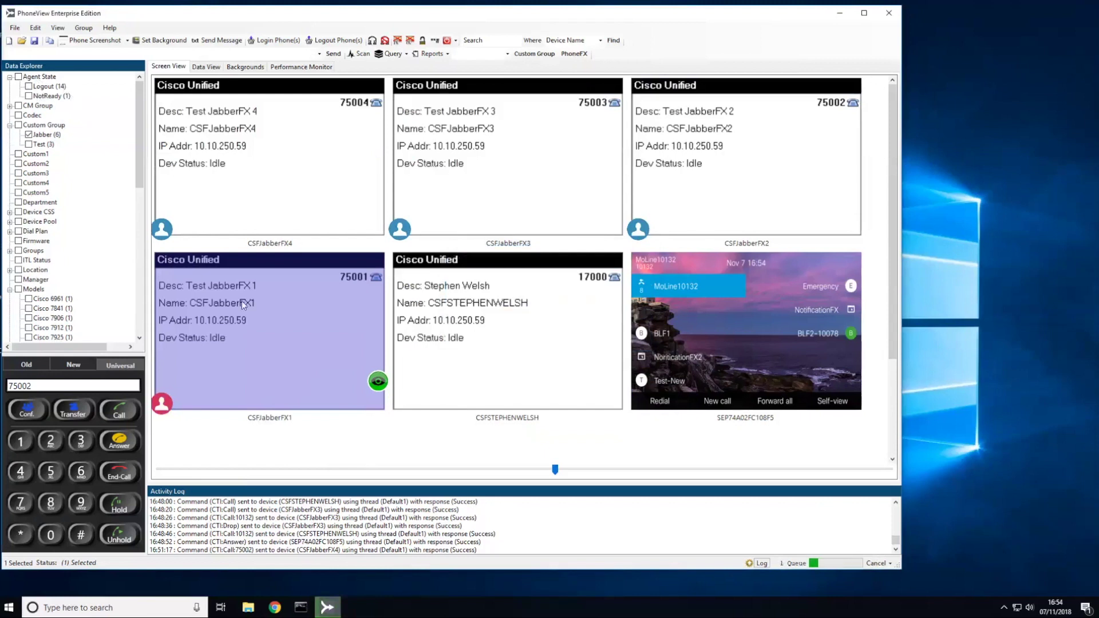
Step: Log in the UCCX agent on CSFJabberFX2 using the prefilled agent ID and password
right_click(699, 143)
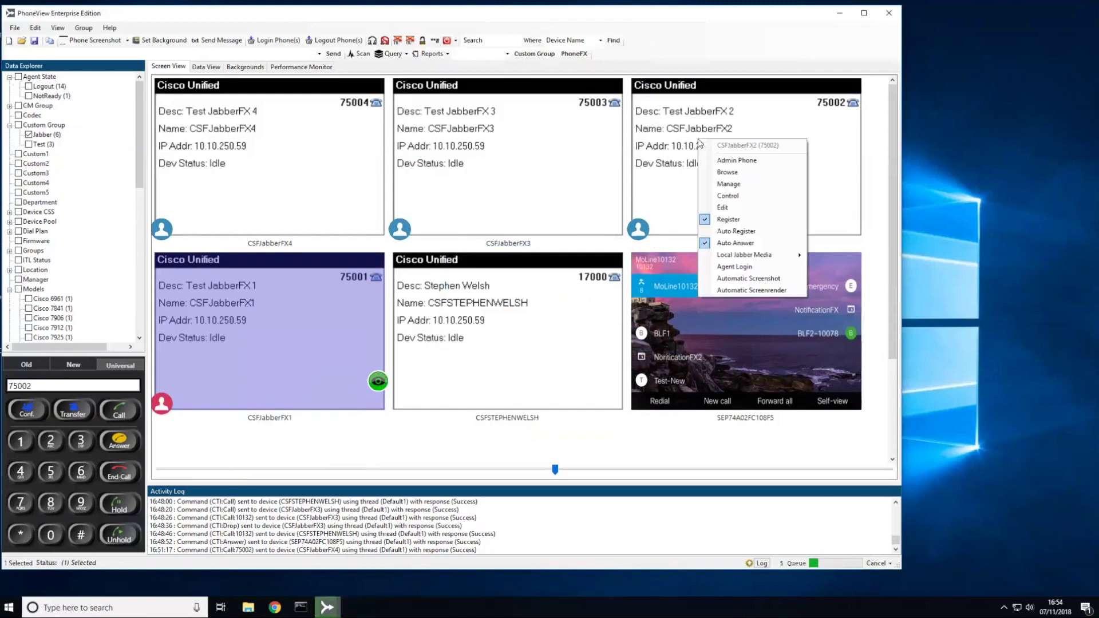
click(733, 267)
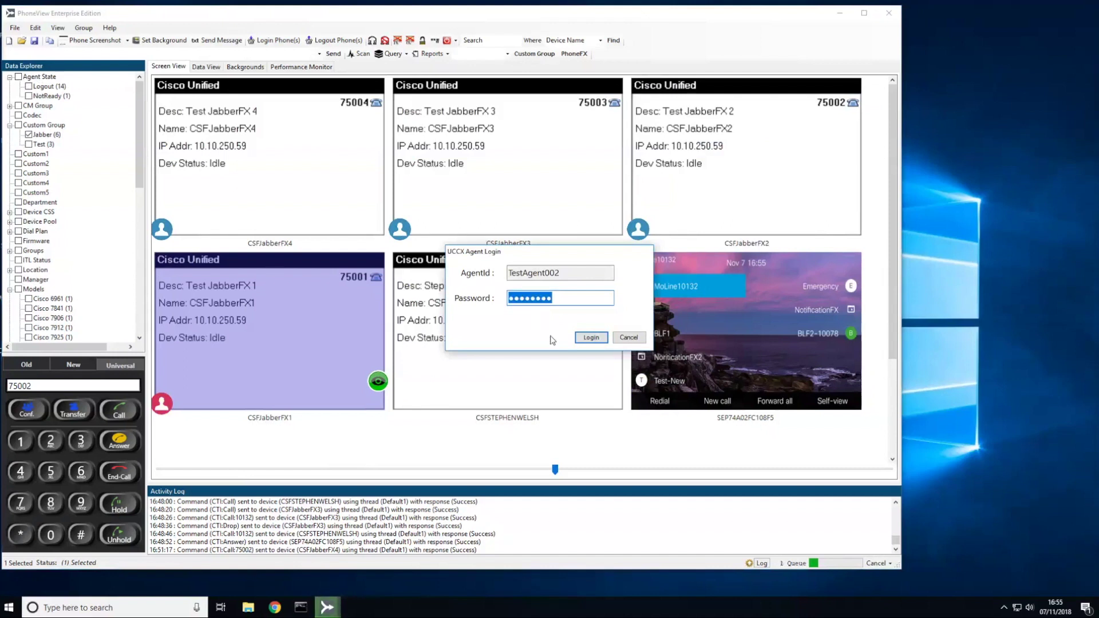
click(591, 338)
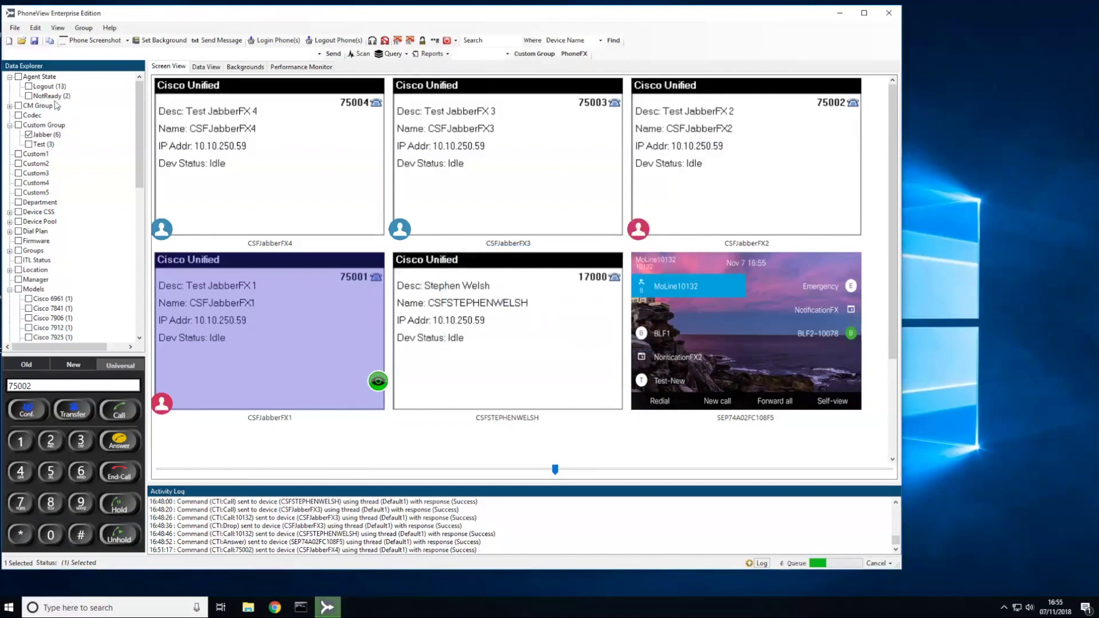
Step: Set CSFJabberFX1's agent state to Ready and return it to NotReady
right_click(251, 320)
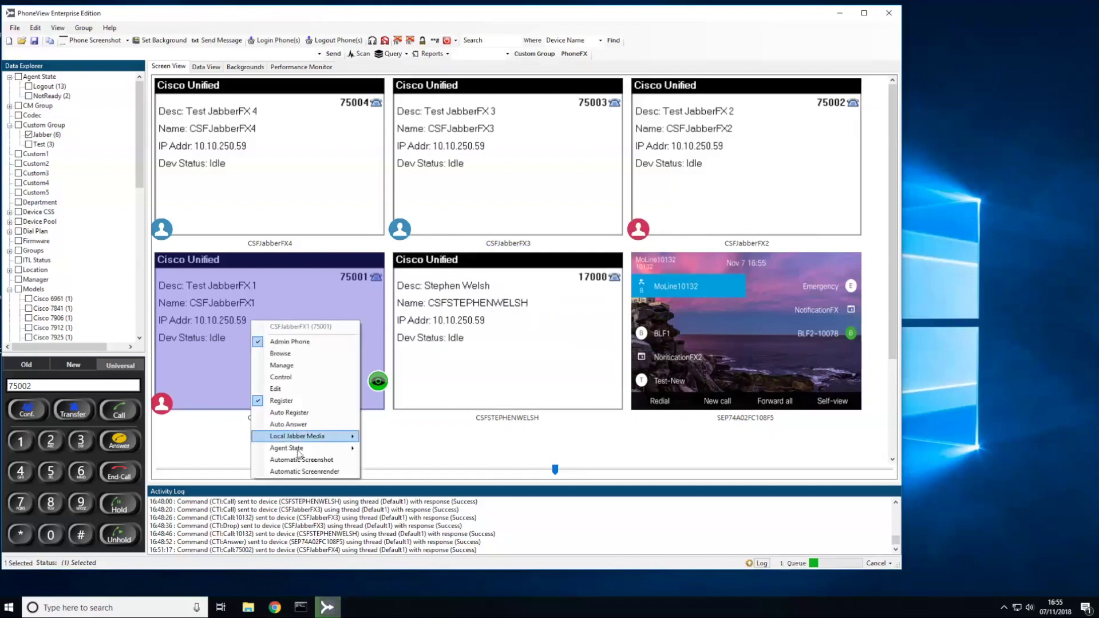
mouse_move(297, 452)
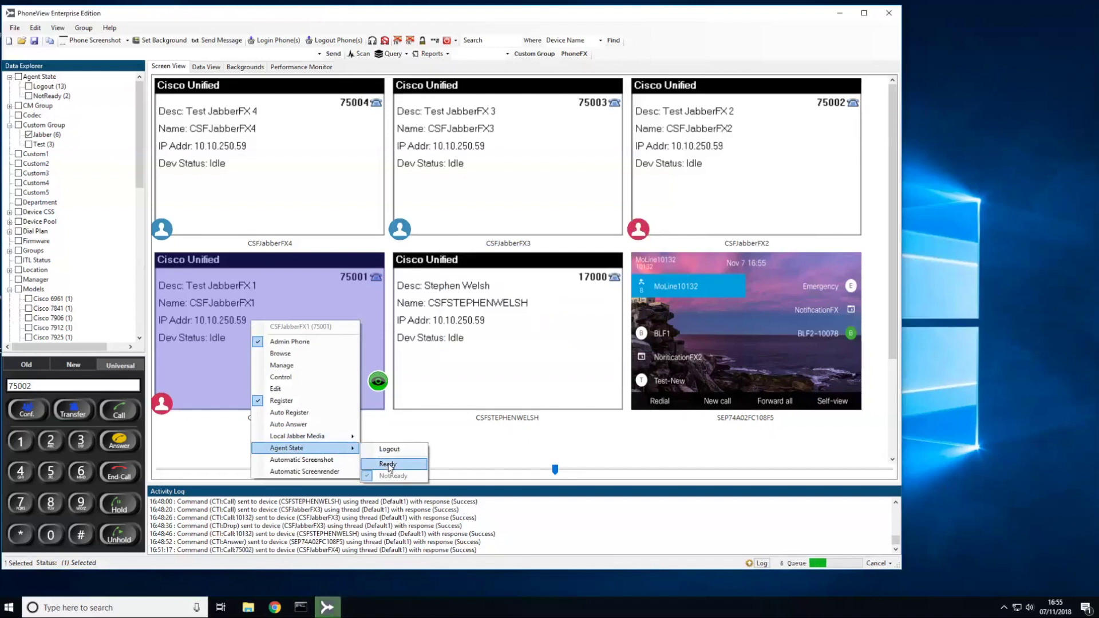
click(388, 464)
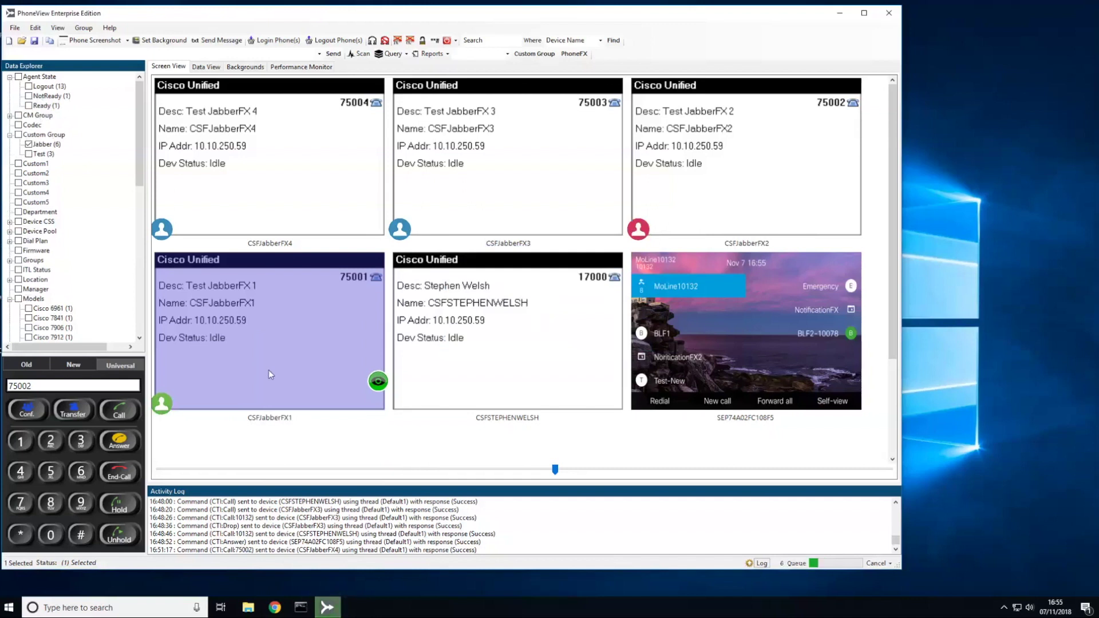
right_click(246, 345)
mouse_move(304, 473)
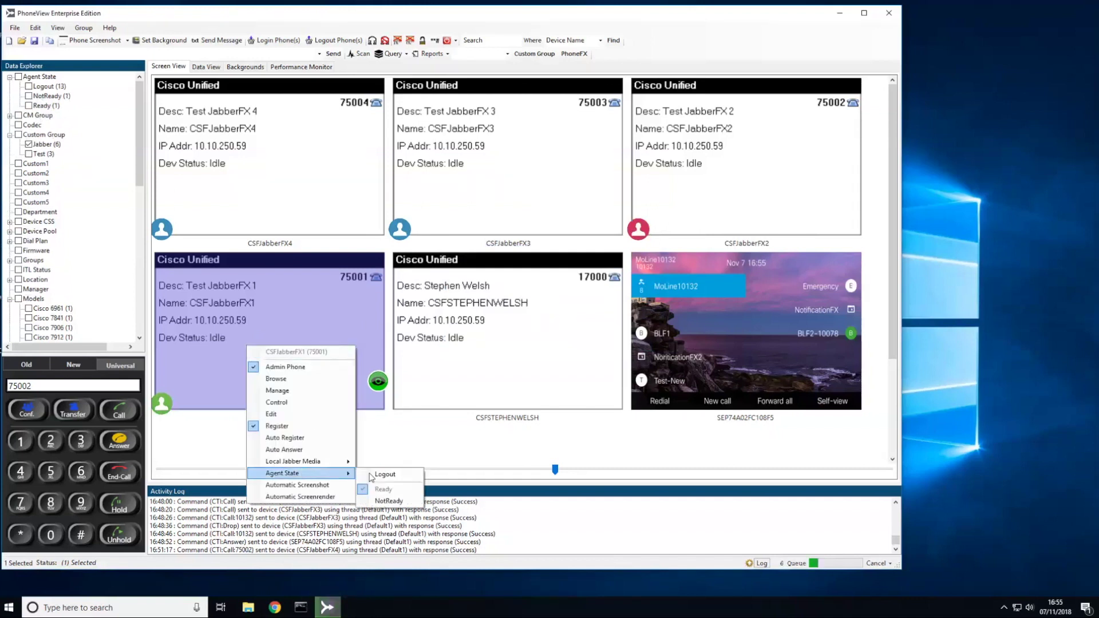
click(380, 494)
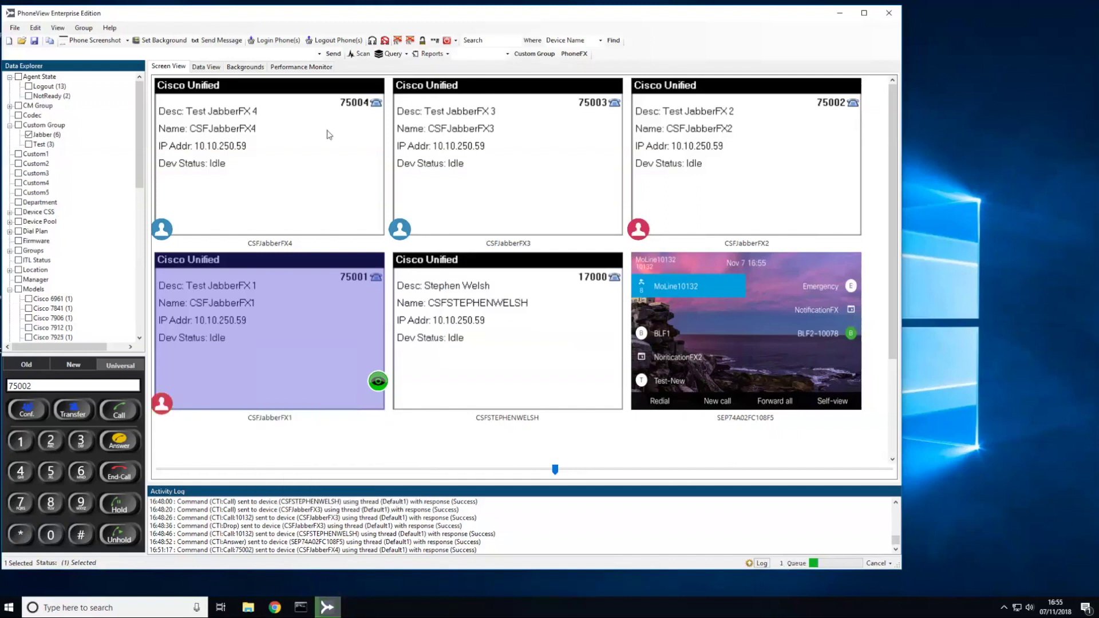
Step: Replace the number to dial with 18000 and call it from CSFJabberFX4
click(258, 160)
double_click(21, 386)
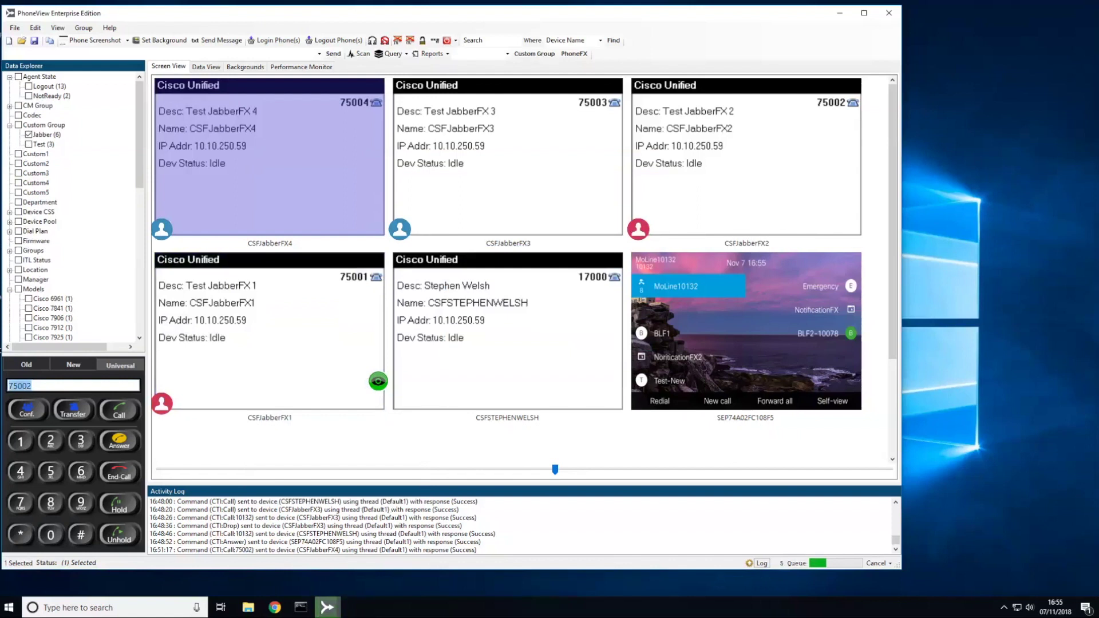
text(18000)
click(120, 410)
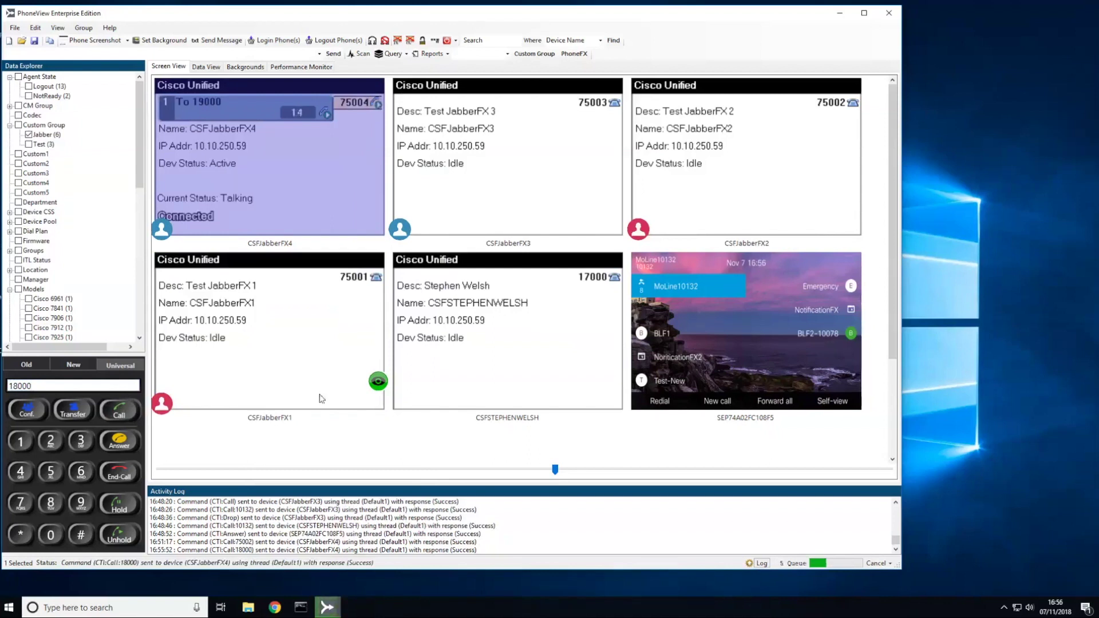
Step: Set CSFJabberFX1's agent state to Ready and answer the incoming queued call on that device
click(277, 325)
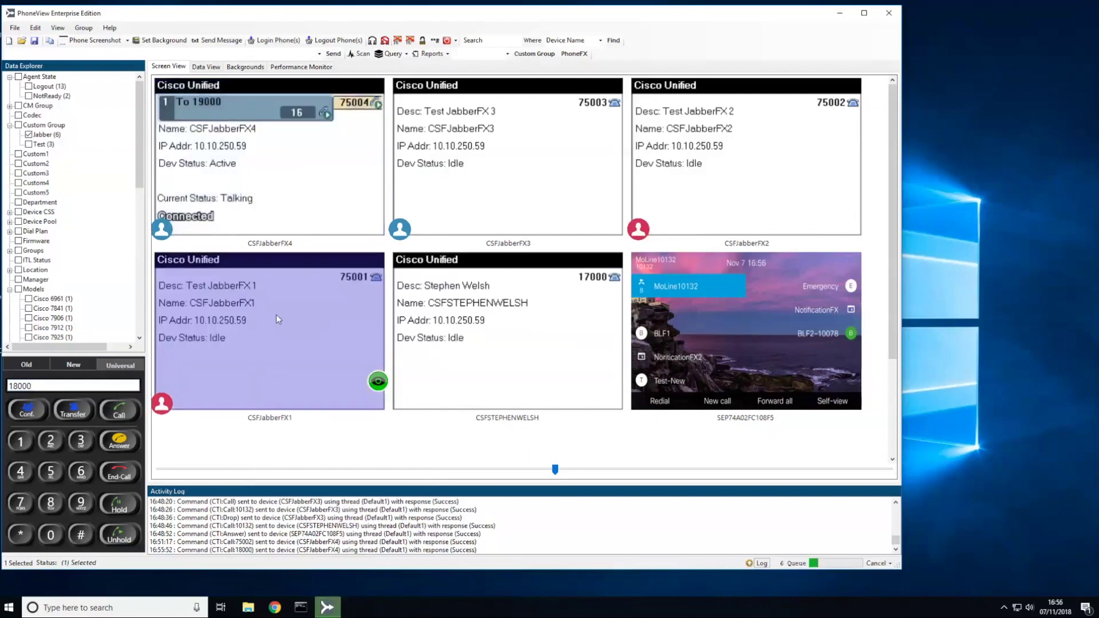
right_click(285, 316)
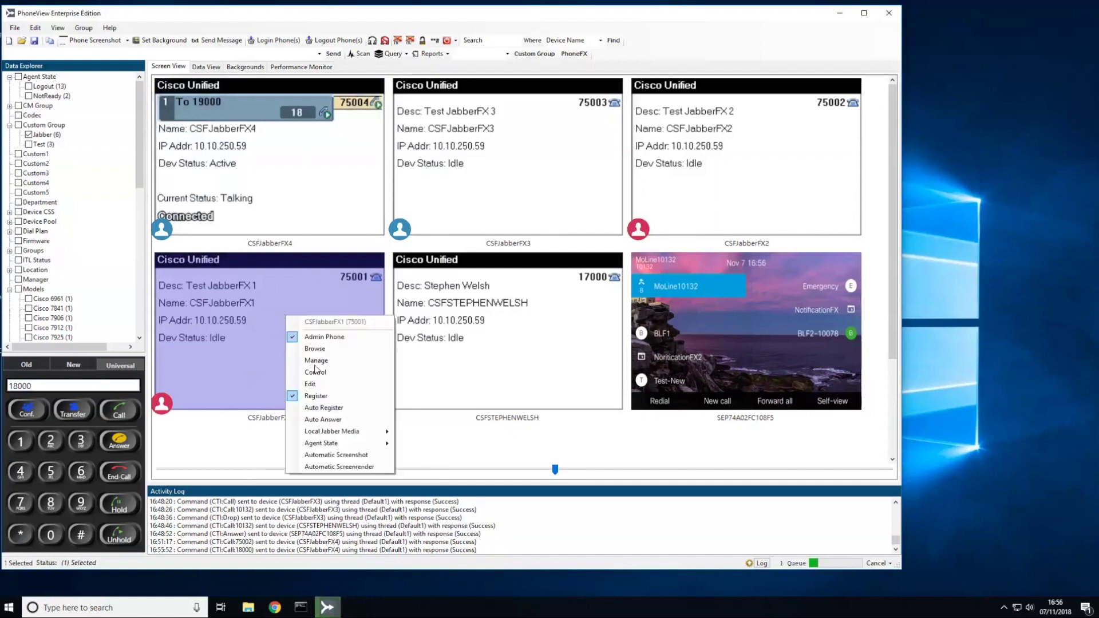
mouse_move(366, 444)
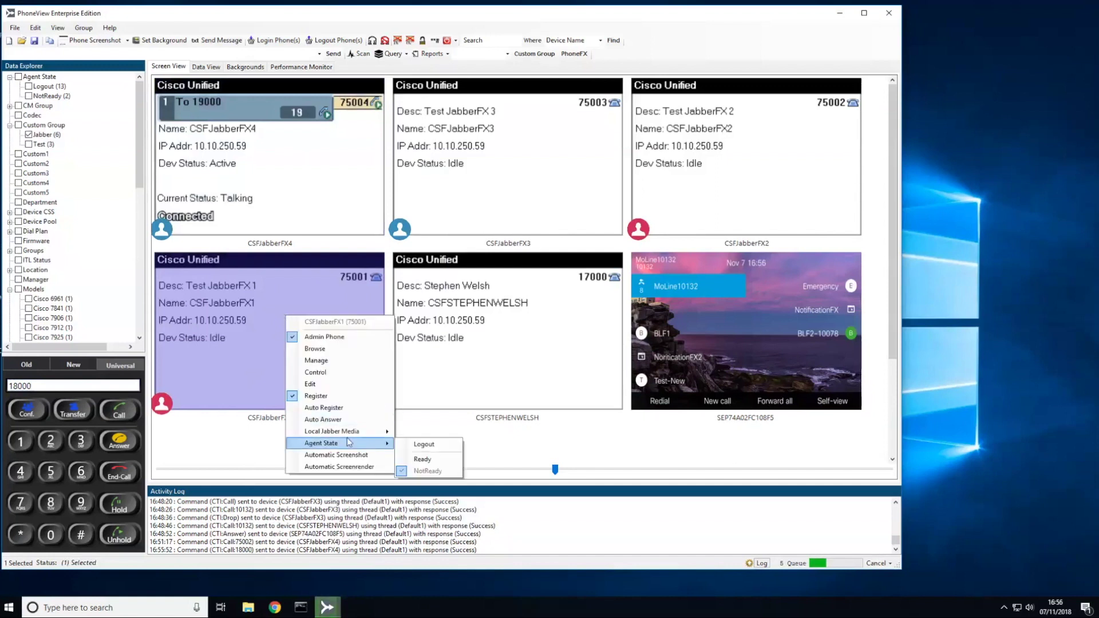
click(432, 463)
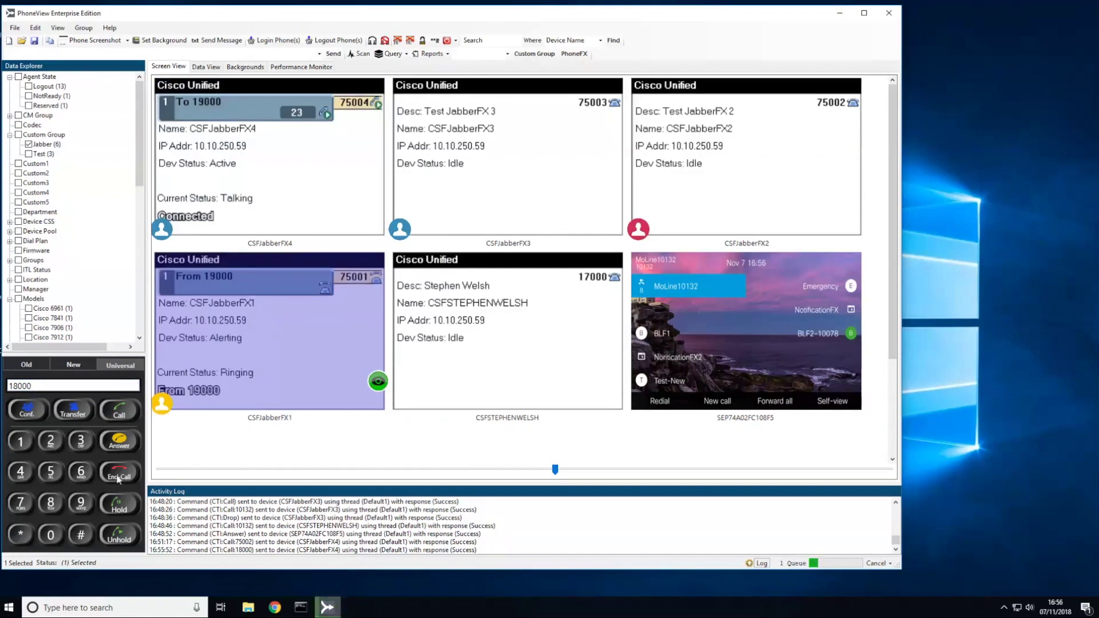
click(119, 441)
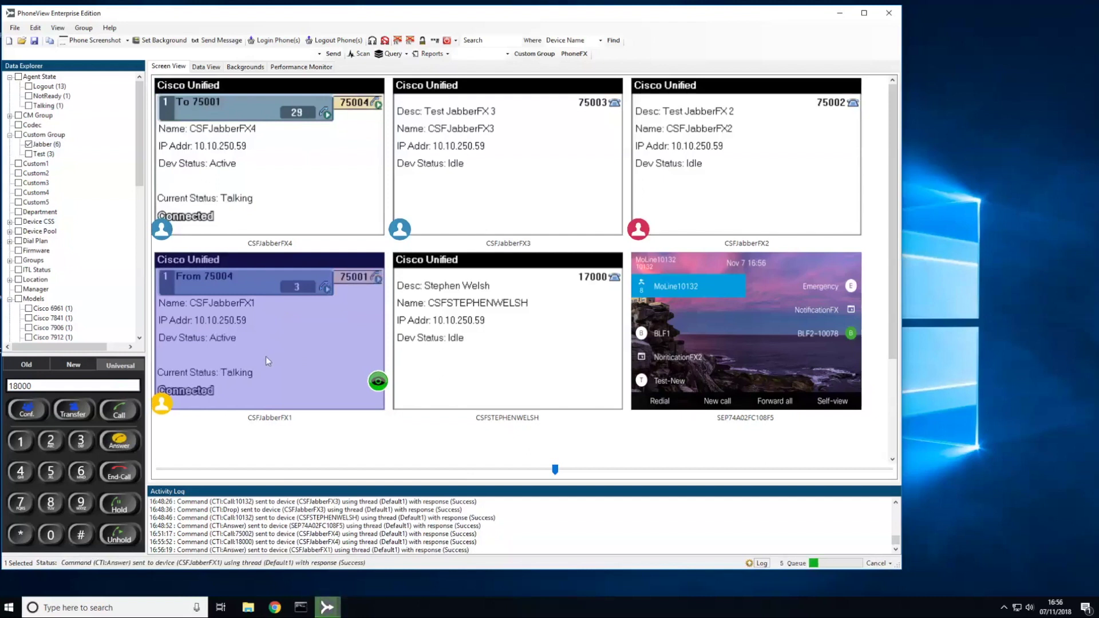
Step: Put the active call on CSFJabberFX4 on hold and end it from the same device
click(263, 203)
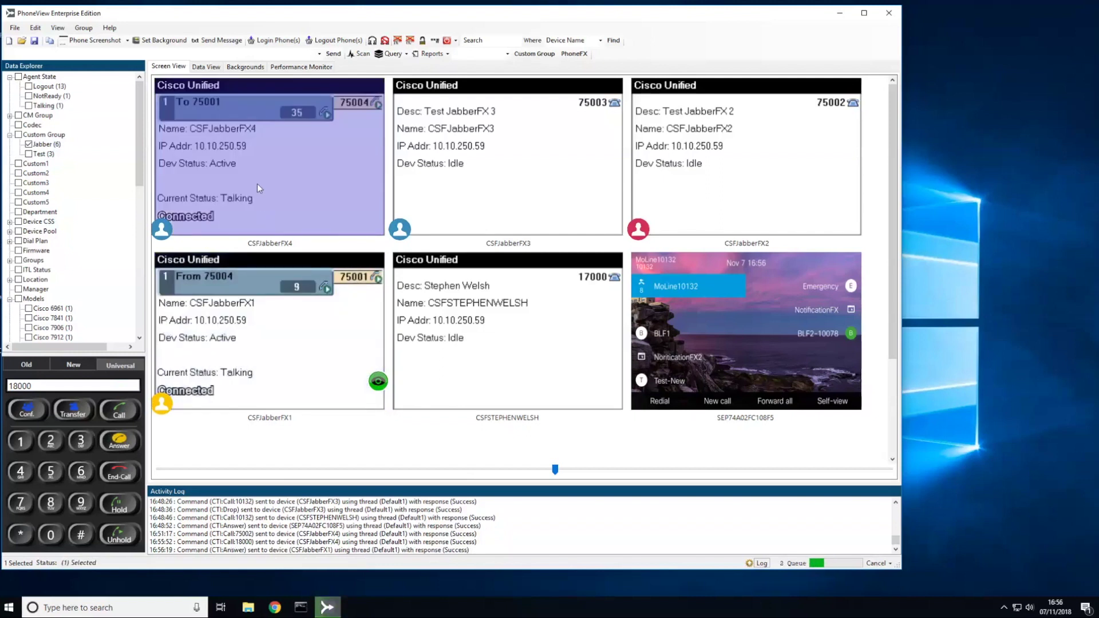
key(h)
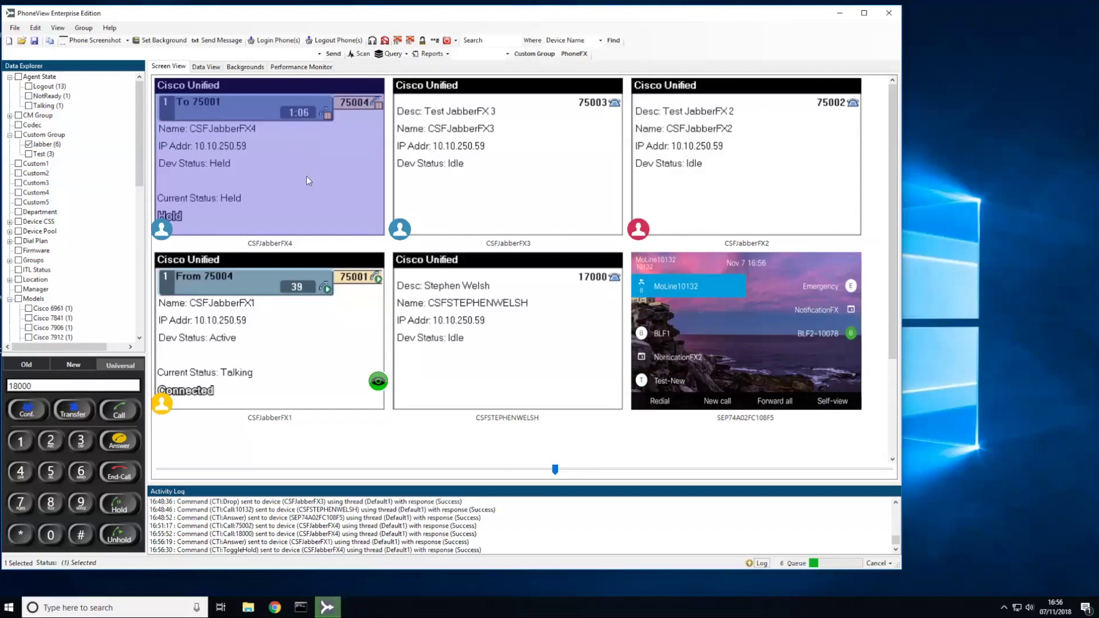
key(End)
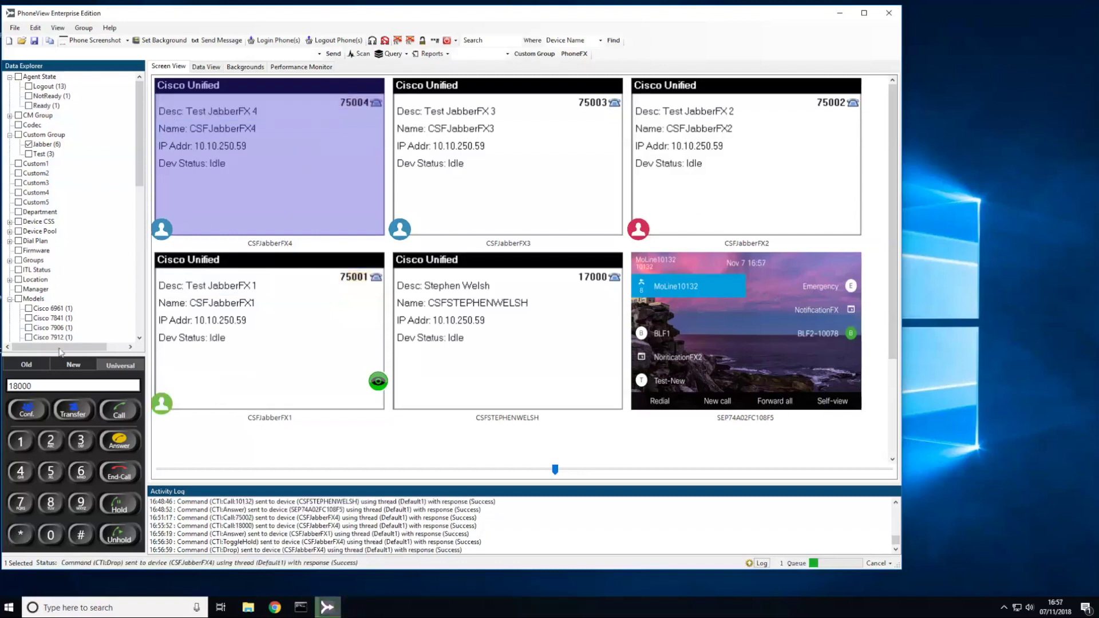
Step: Change the number to dial to 18004 and call it from CSFJabberFX4
click(40, 386)
key(BackSpace)
text(4)
click(283, 166)
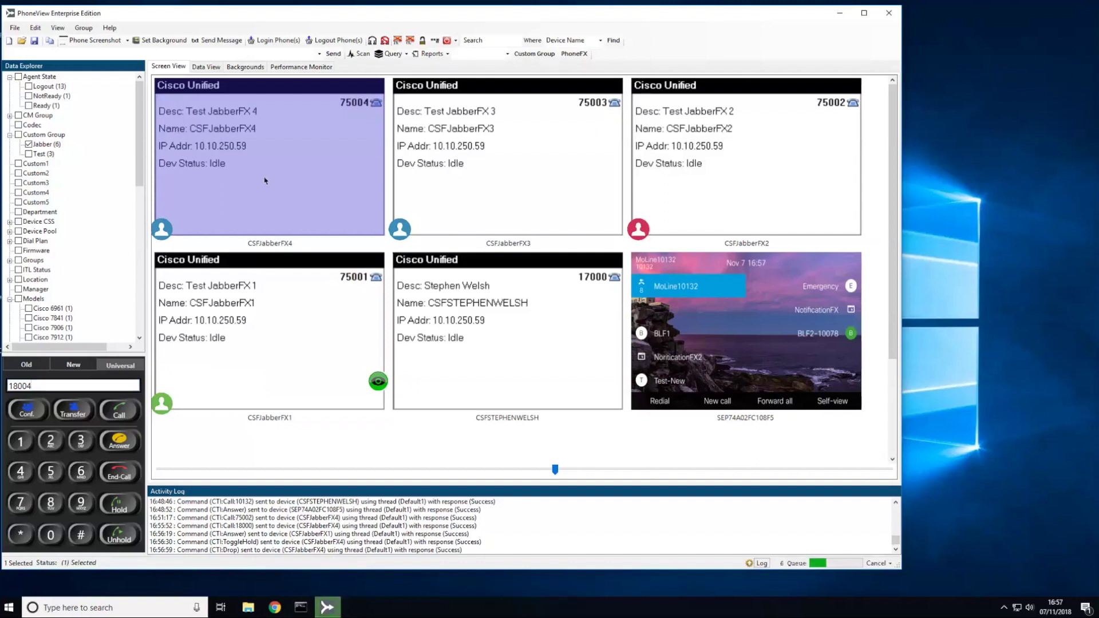
click(120, 413)
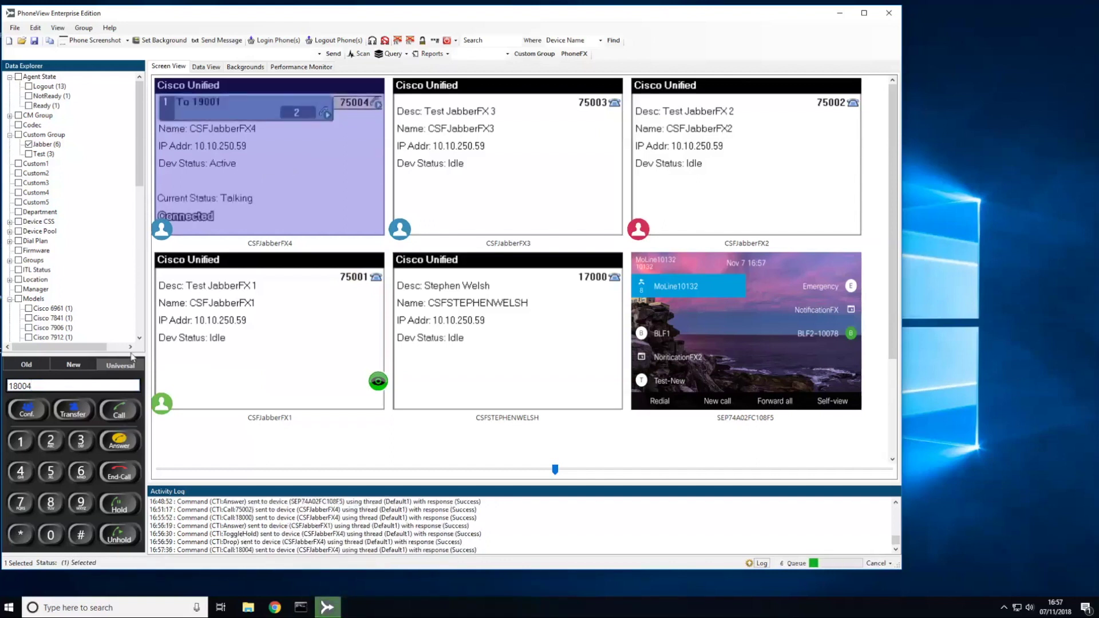
Step: Send the digits 1 through 8 in sequence to the connected call on CSFJabberFX4
click(48, 442)
click(81, 441)
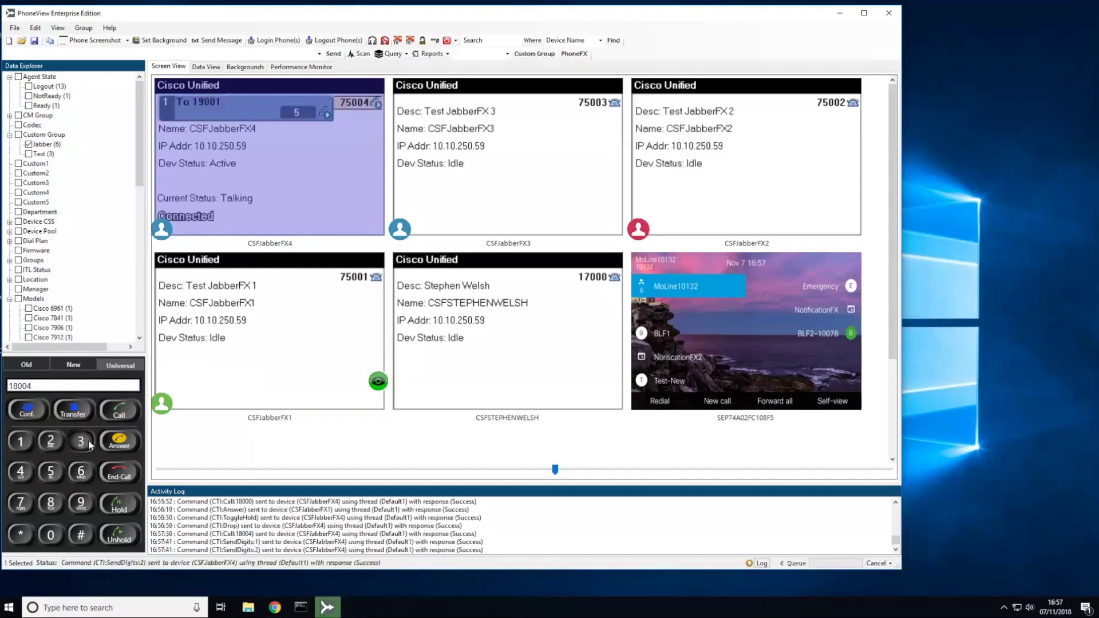
click(21, 473)
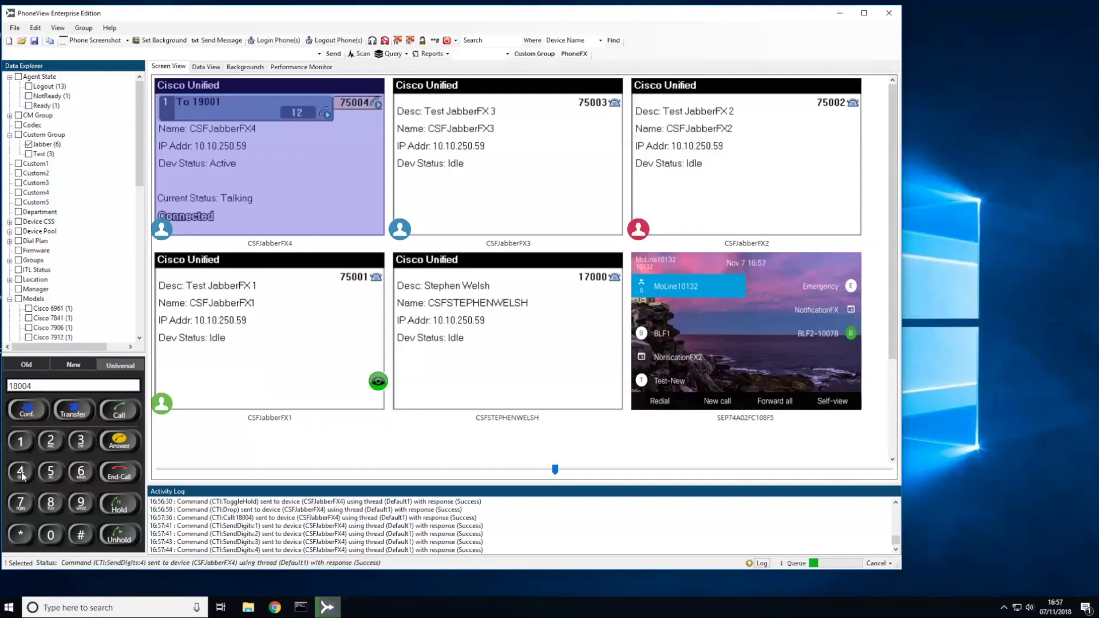
click(59, 473)
click(81, 473)
click(20, 504)
click(50, 507)
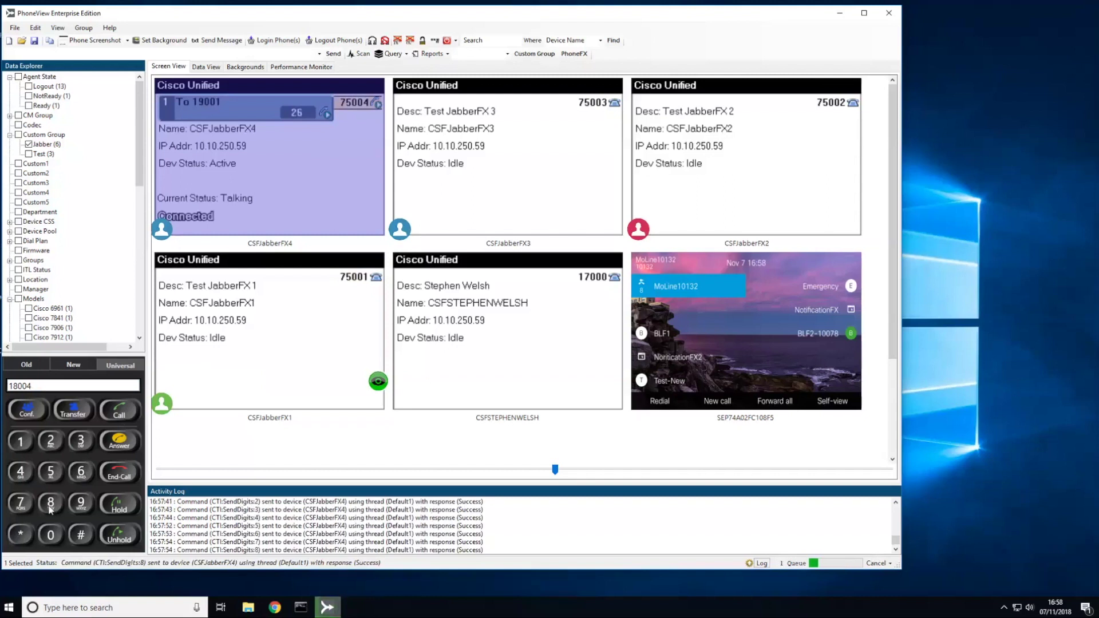
Step: Respond to the voice menu on CSFJabberFX4's call by sending 1, 2, #, 1 and 2 one at a time
click(22, 444)
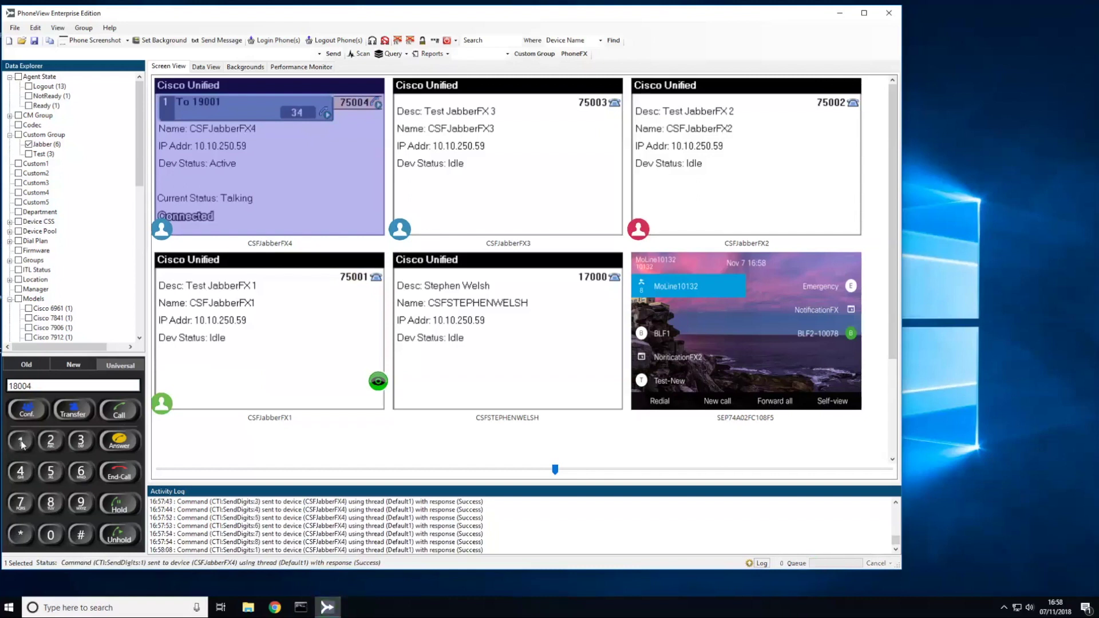
click(57, 442)
click(57, 442)
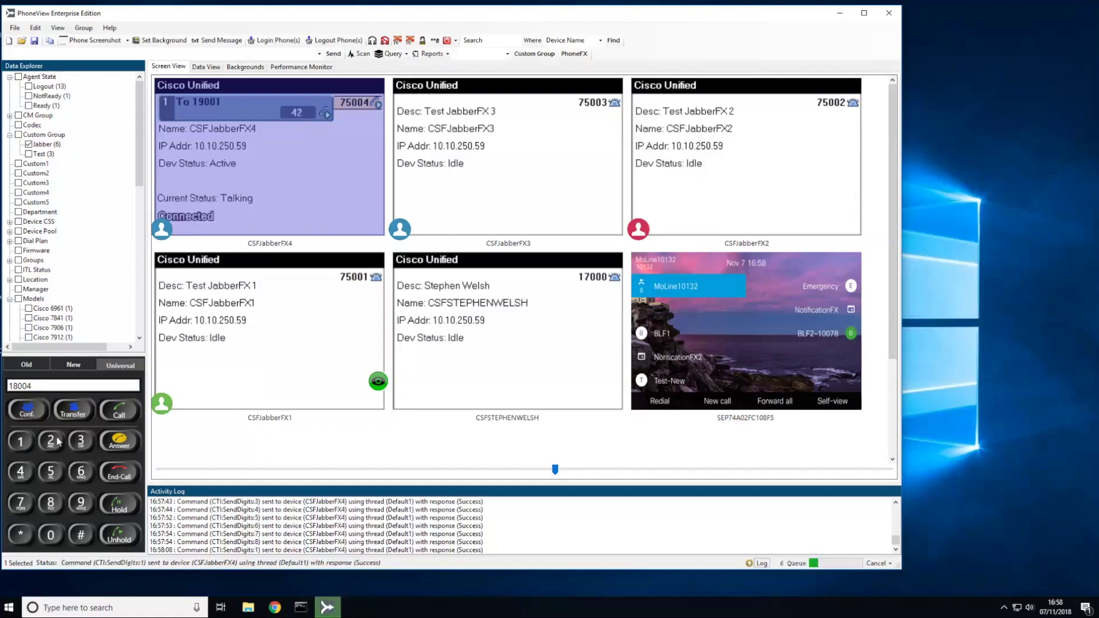
click(81, 536)
click(83, 536)
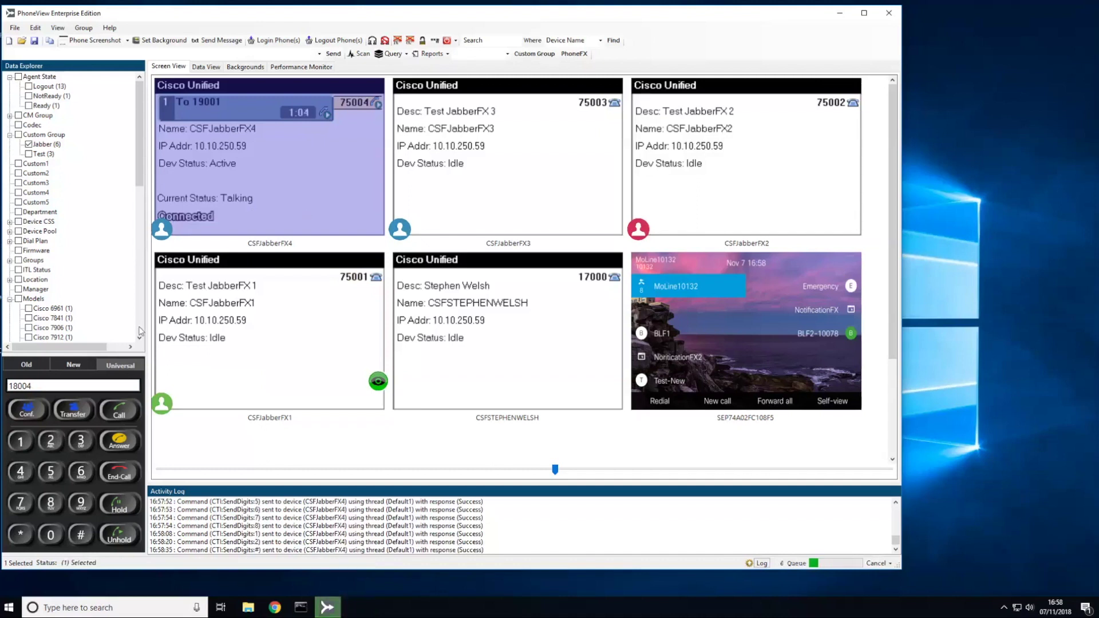
click(21, 442)
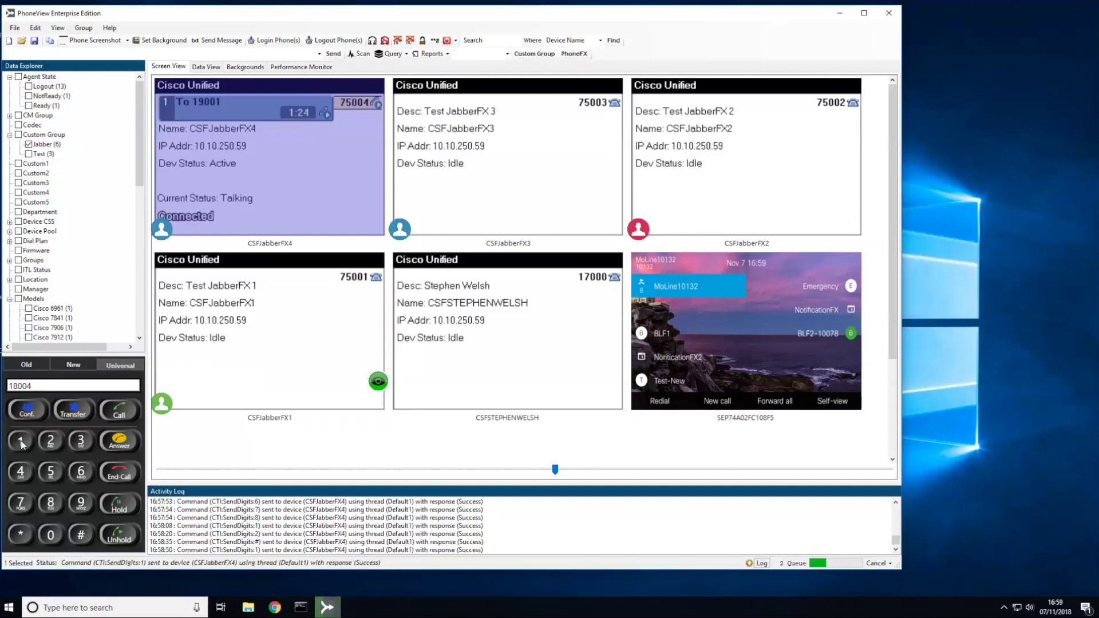
click(55, 446)
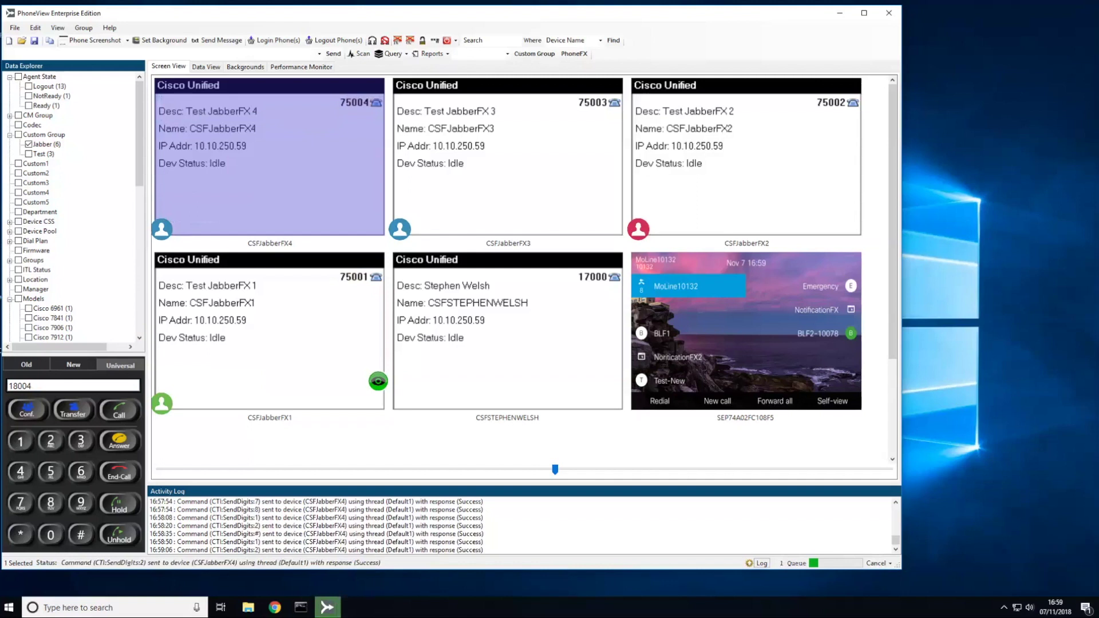
click(343, 244)
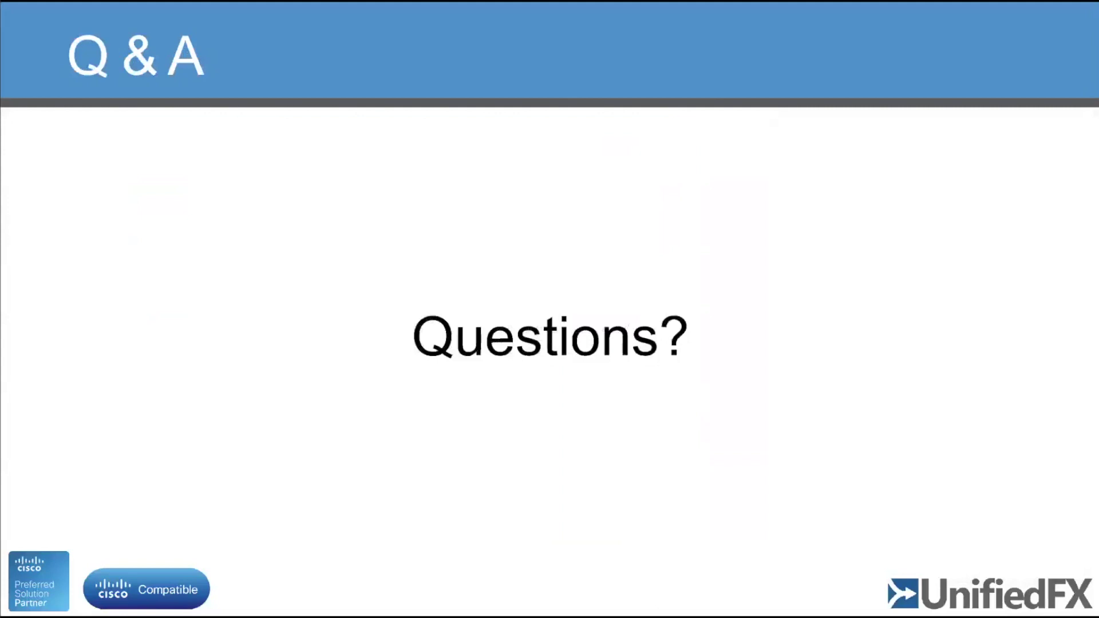
key(Left)
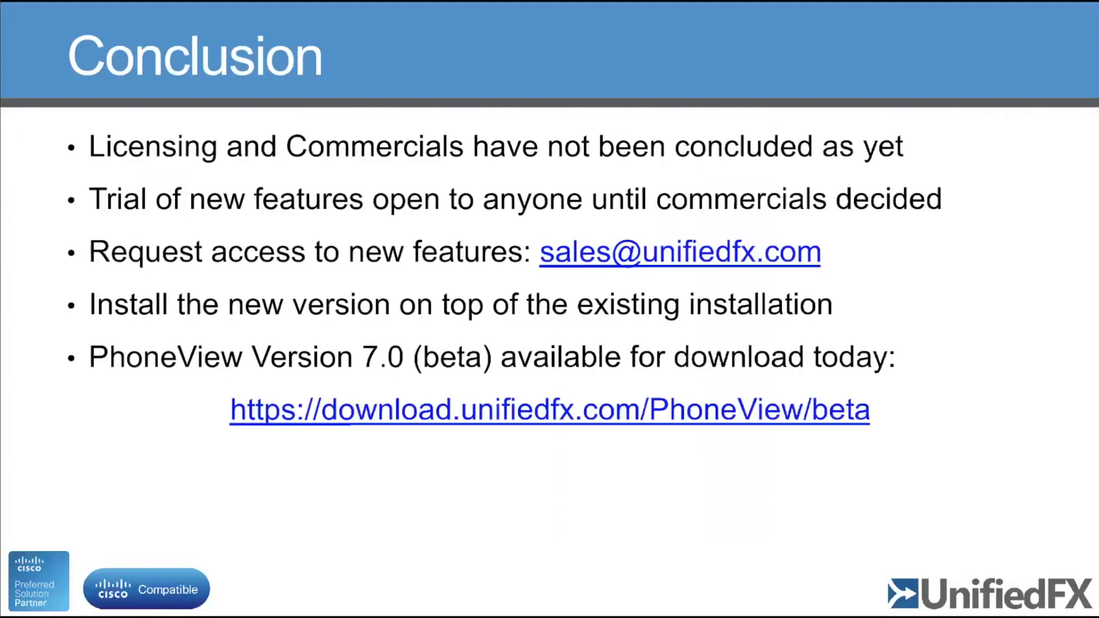